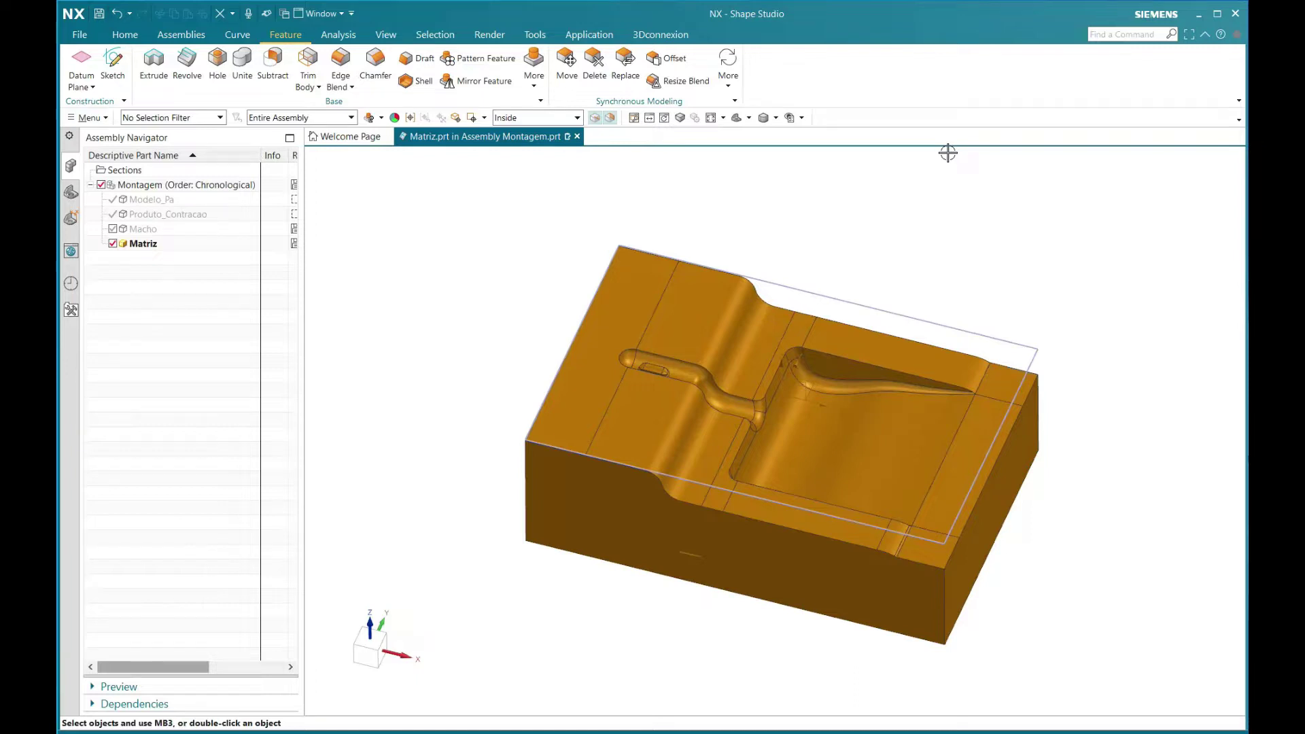
# Make Macho the work part and hide the Matriz mold block
pyautogui.moveTo(839, 411)
pyautogui.mouseDown(button='middle')
pyautogui.moveTo(978, 295)
pyautogui.moveTo(816, 306)
pyautogui.mouseUp(button='middle')
pyautogui.scroll(3, 815, 306)
pyautogui.scroll(2, 820, 309)
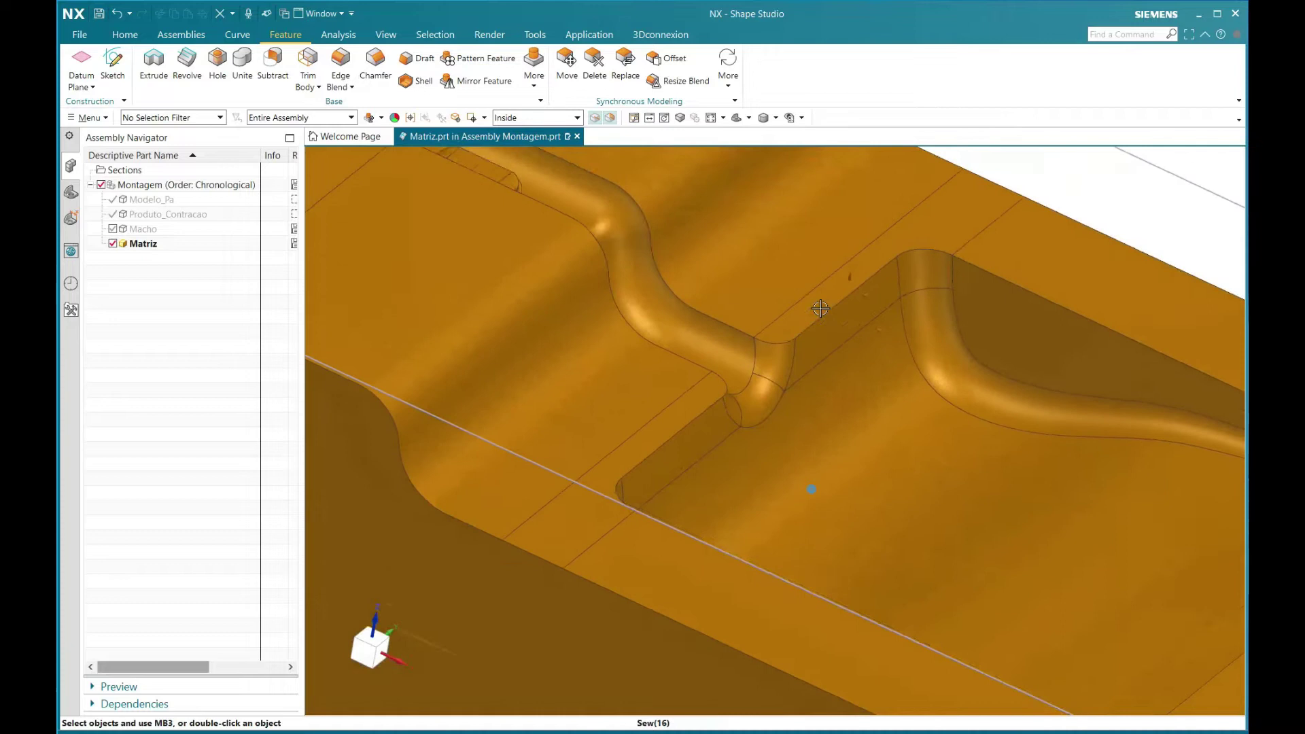
pyautogui.scroll(-3, 820, 309)
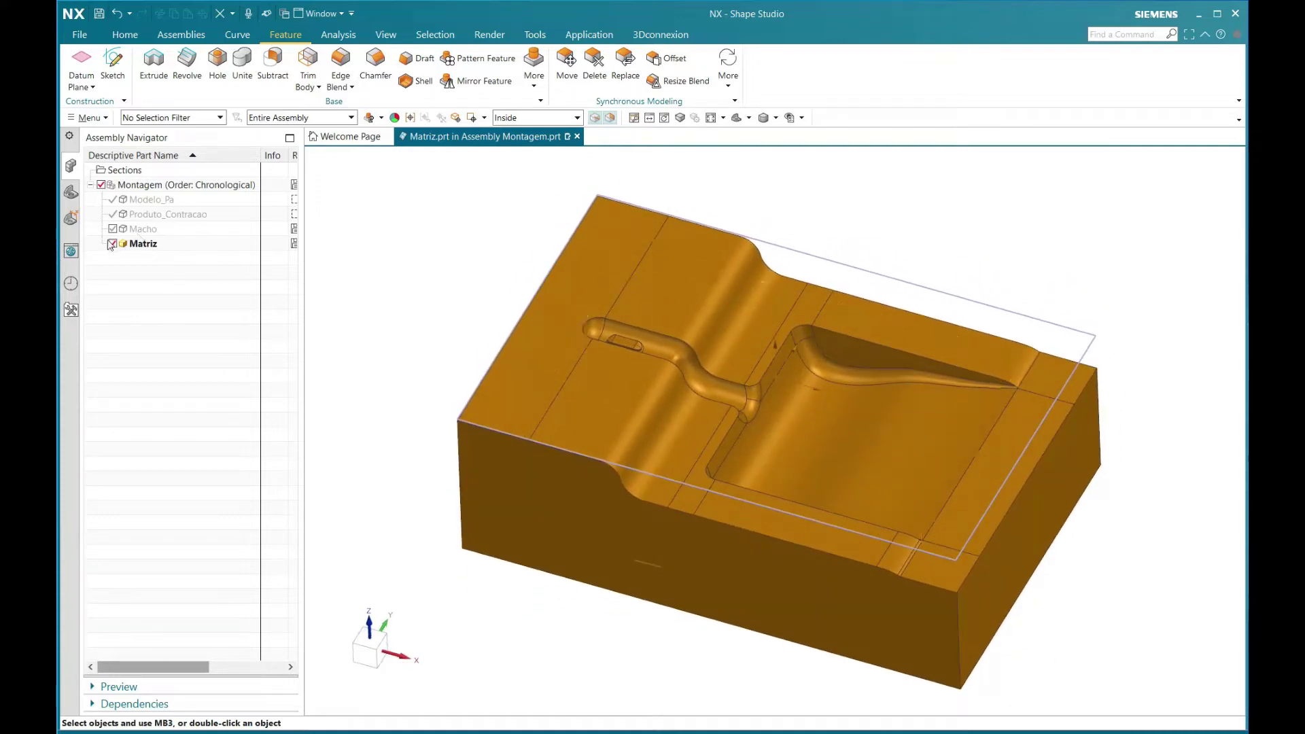
pyautogui.doubleClick(136, 229)
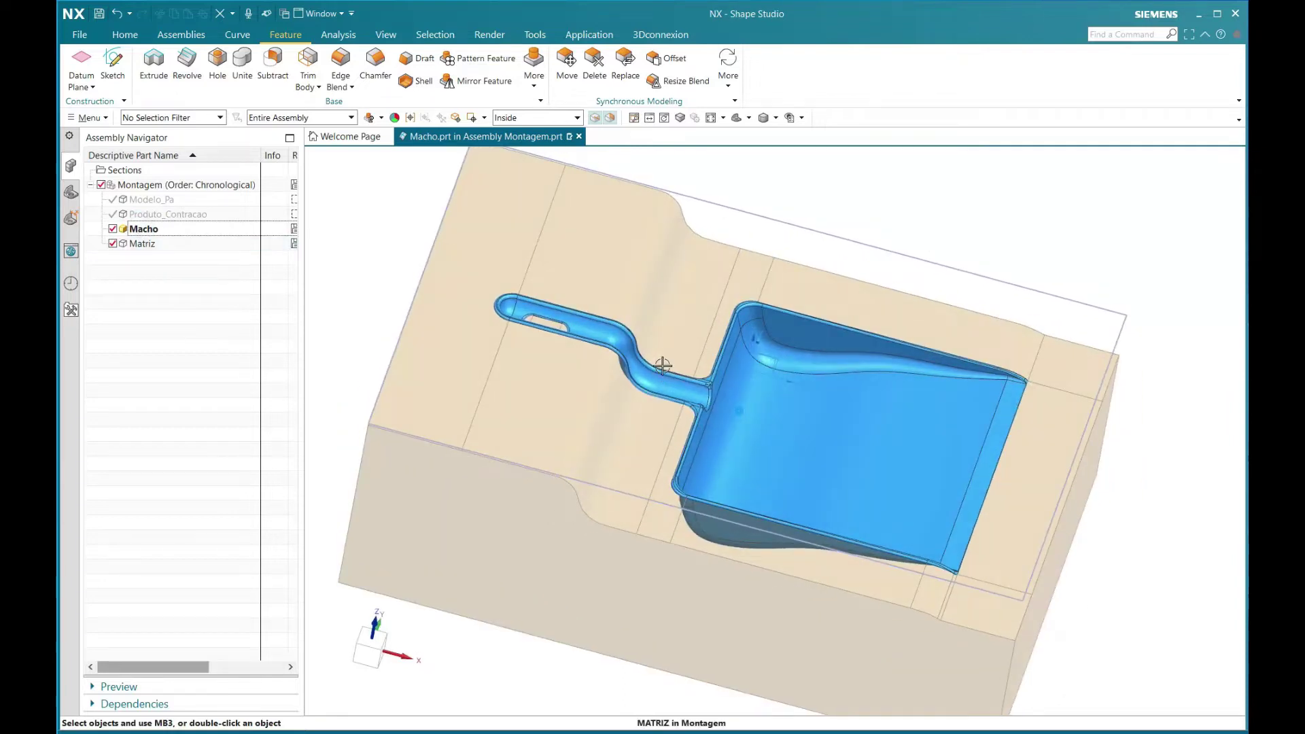
pyautogui.scroll(3, 664, 364)
pyautogui.scroll(-1, 886, 319)
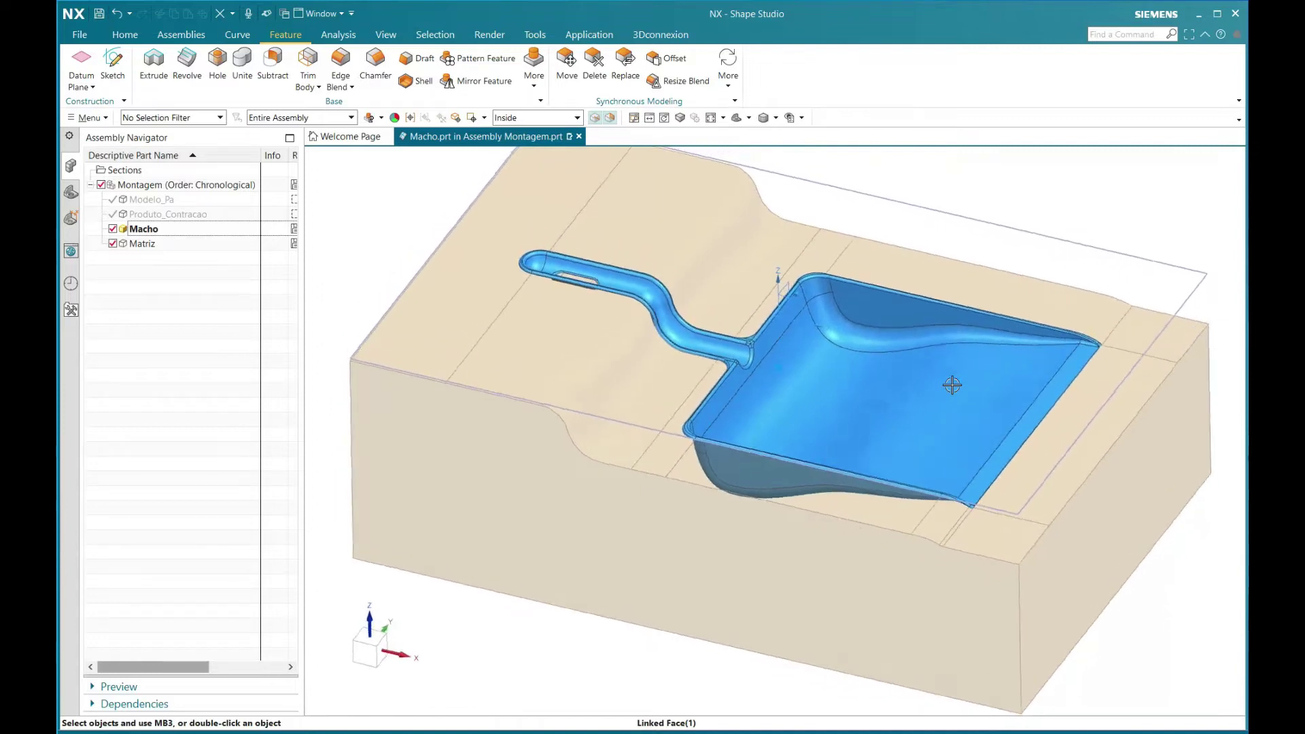
pyautogui.click(113, 243)
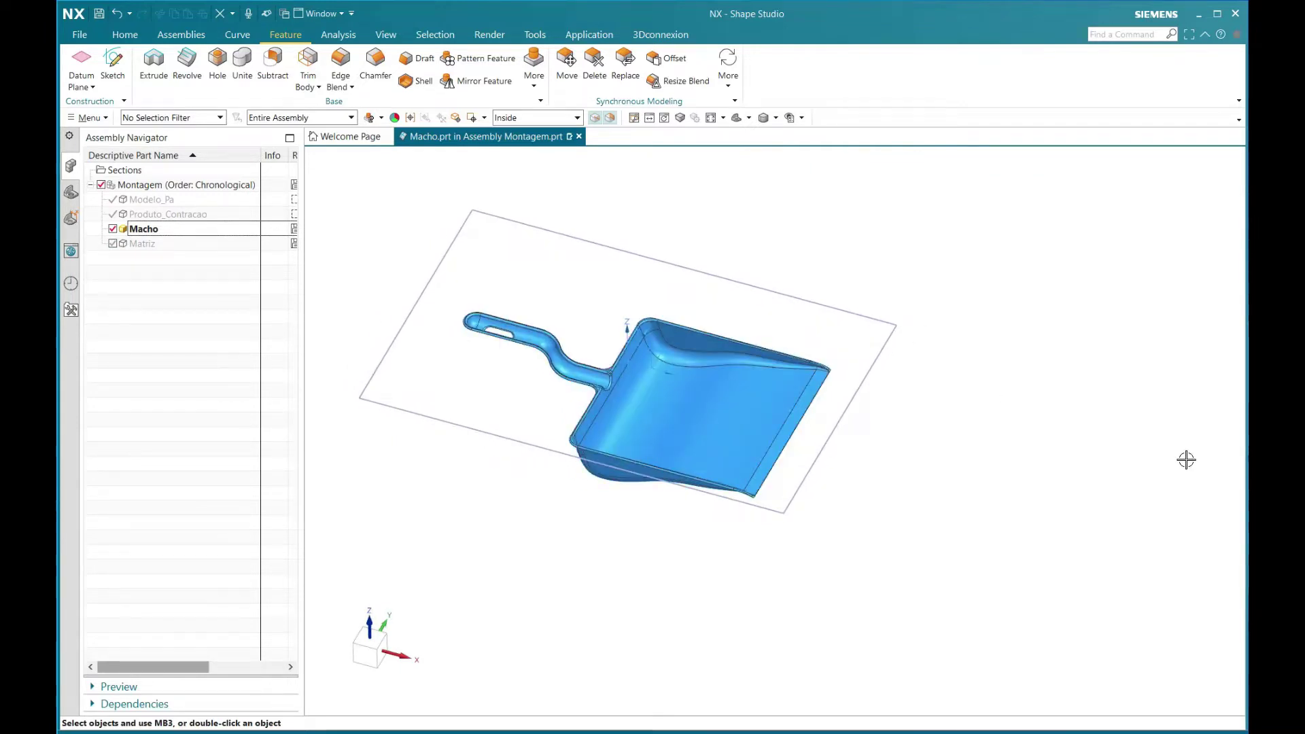
# View the blue dustpan from the top, then return to an isometric view
pyautogui.hotkey('ctrl', 'alt', 't')
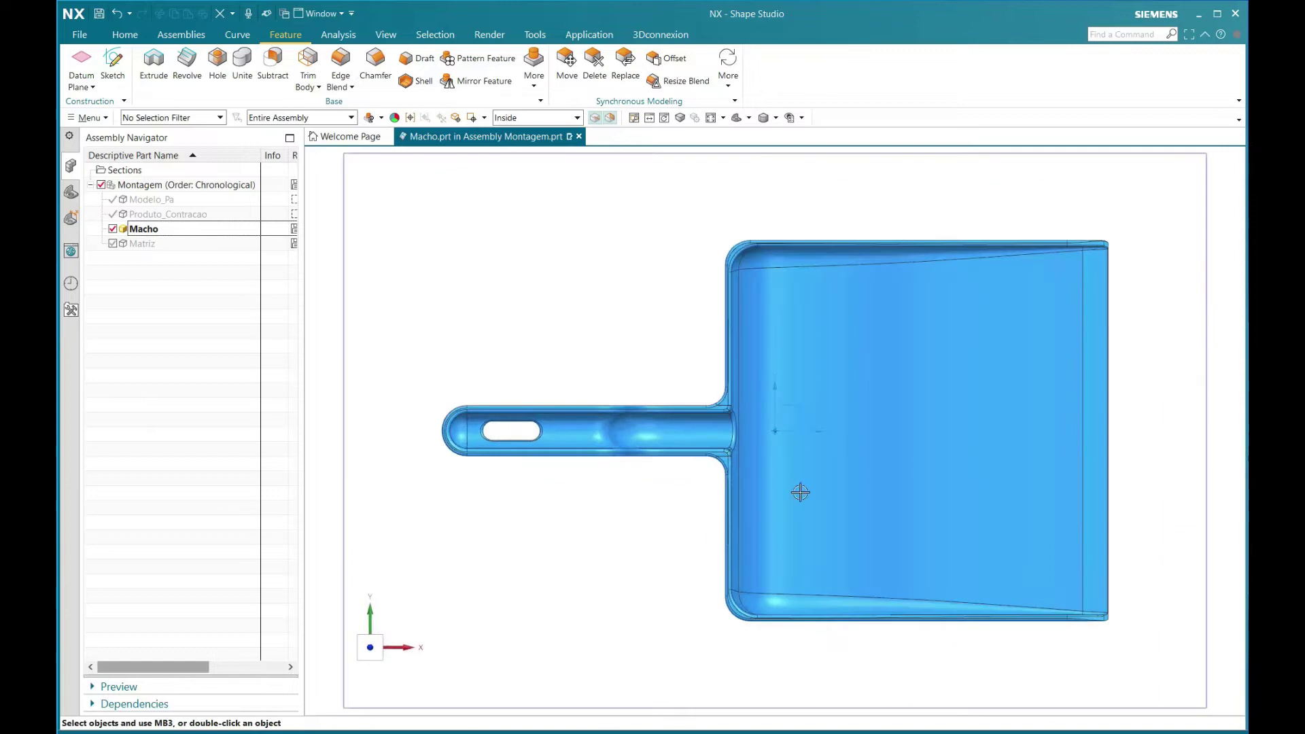
pyautogui.scroll(-2, 693, 496)
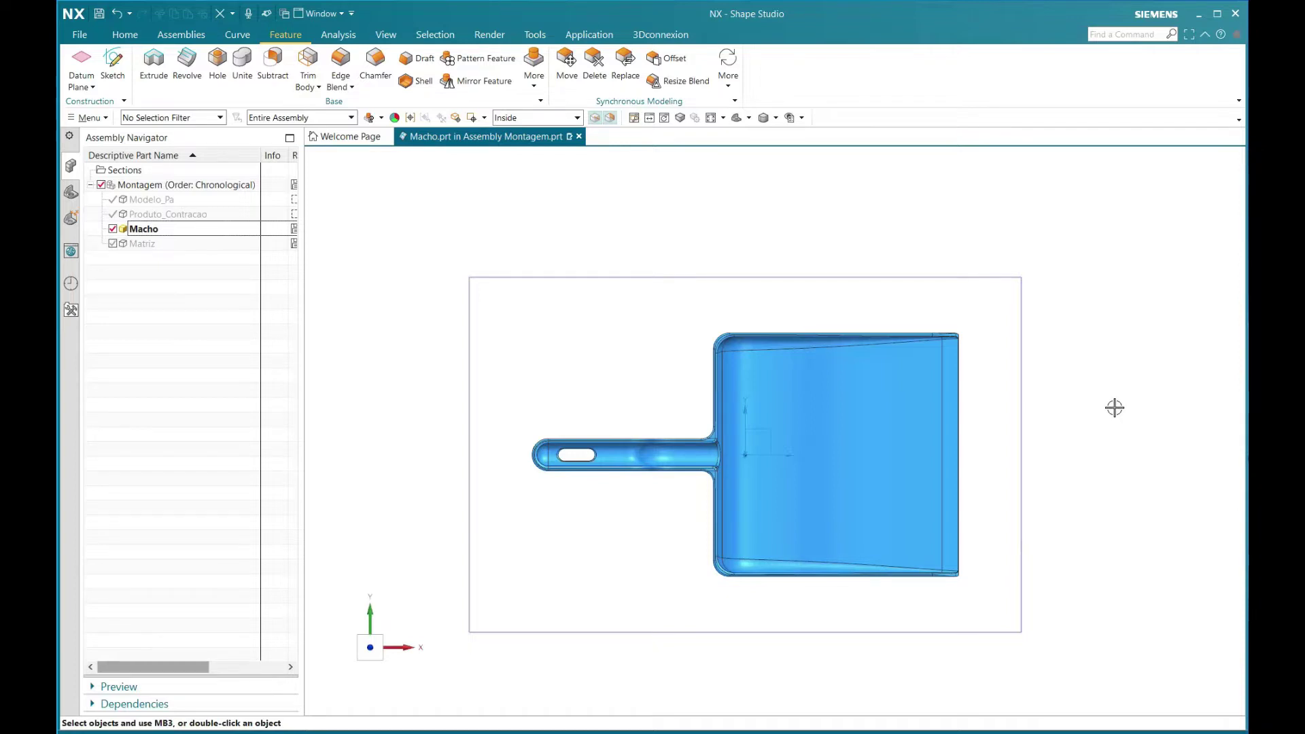
pyautogui.press('End')
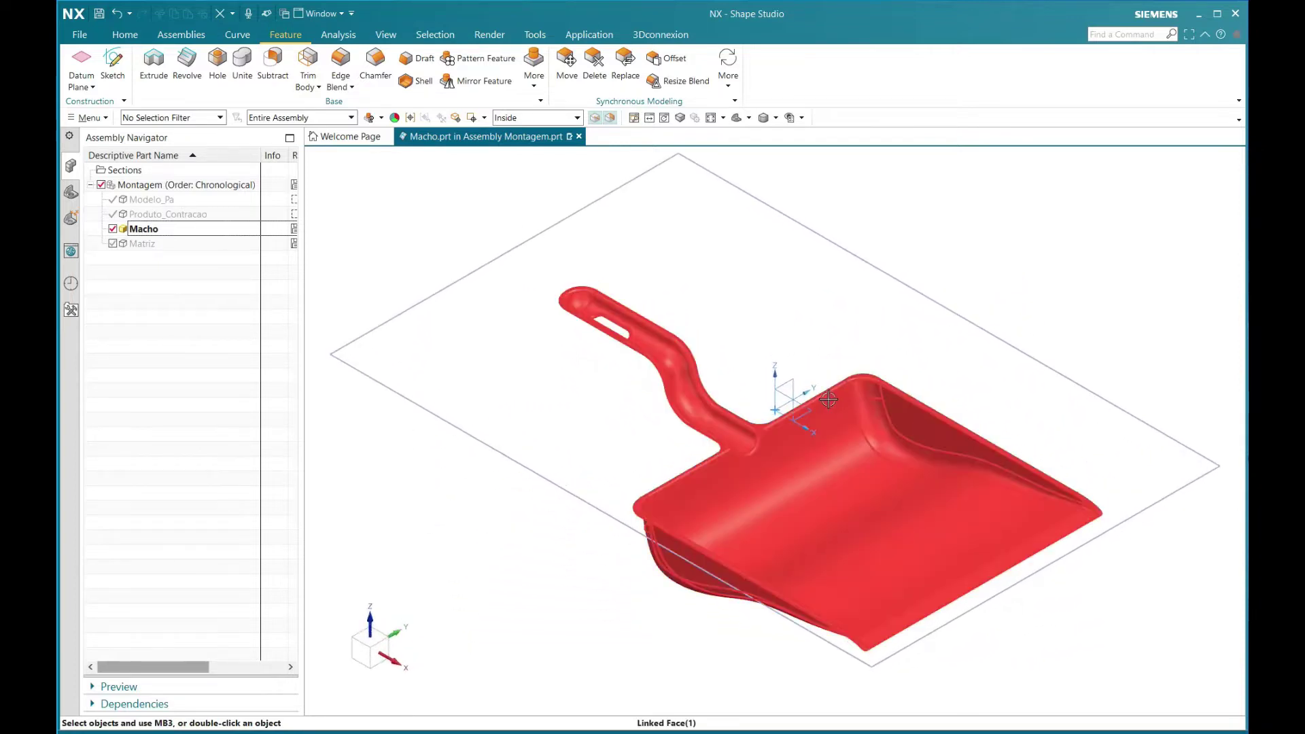
pyautogui.moveTo(836, 370); pyautogui.dragTo(836, 369, button='middle')
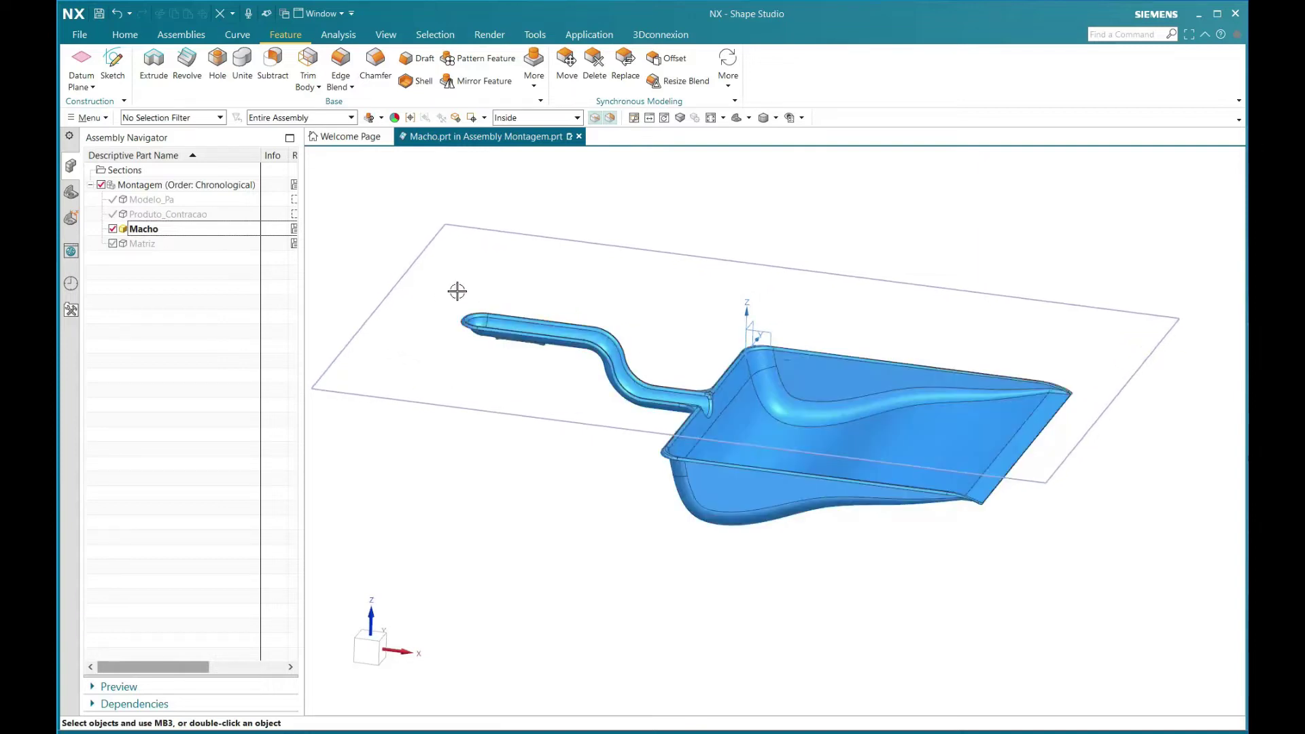
pyautogui.moveTo(782, 440); pyautogui.dragTo(707, 454, button='middle')
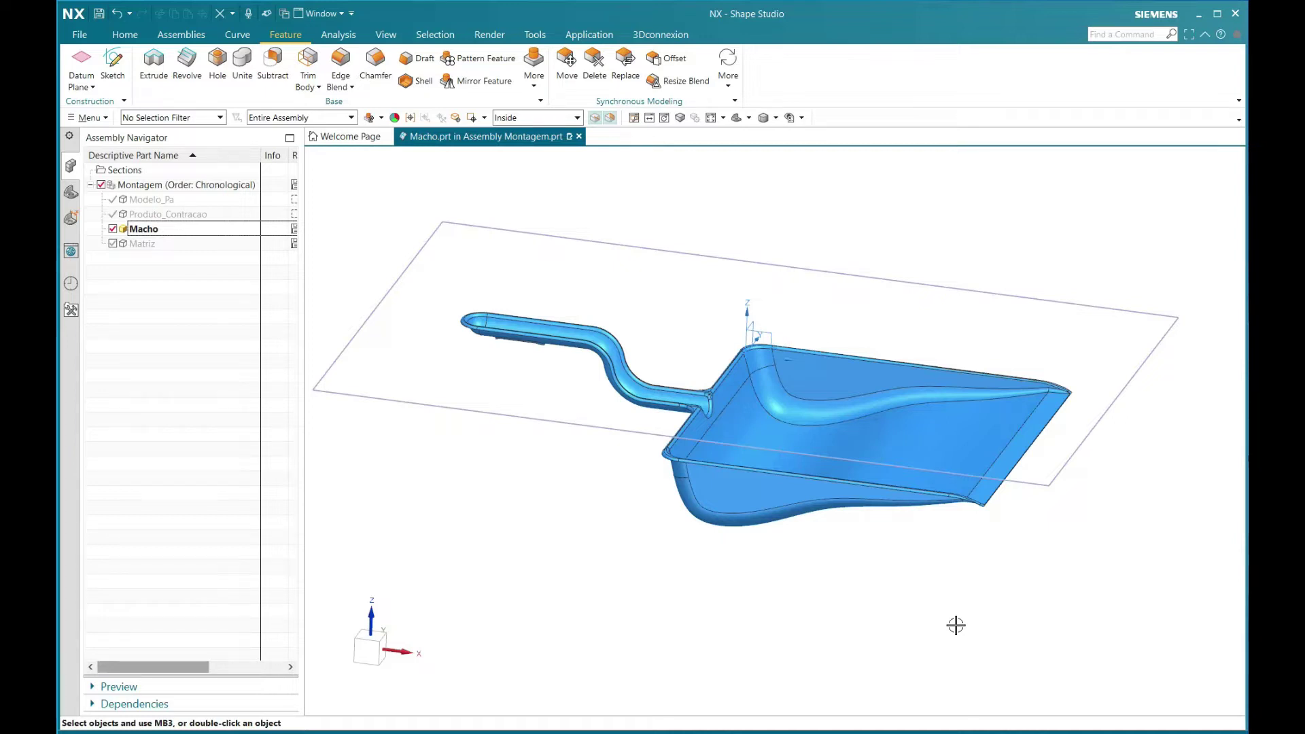
pyautogui.scroll(3, 510, 353)
pyautogui.scroll(2, 544, 326)
pyautogui.moveTo(544, 326)
pyautogui.mouseDown(button='middle')
pyautogui.moveTo(552, 377)
pyautogui.moveTo(495, 309)
pyautogui.mouseUp(button='middle')
pyautogui.scroll(2, 496, 308)
pyautogui.moveTo(598, 303)
pyautogui.mouseDown(button='middle')
pyautogui.moveTo(600, 262)
pyautogui.moveTo(586, 290)
pyautogui.moveTo(734, 353)
pyautogui.moveTo(719, 367)
pyautogui.moveTo(700, 350)
pyautogui.mouseUp(button='middle')
pyautogui.scroll(-5, 564, 302)
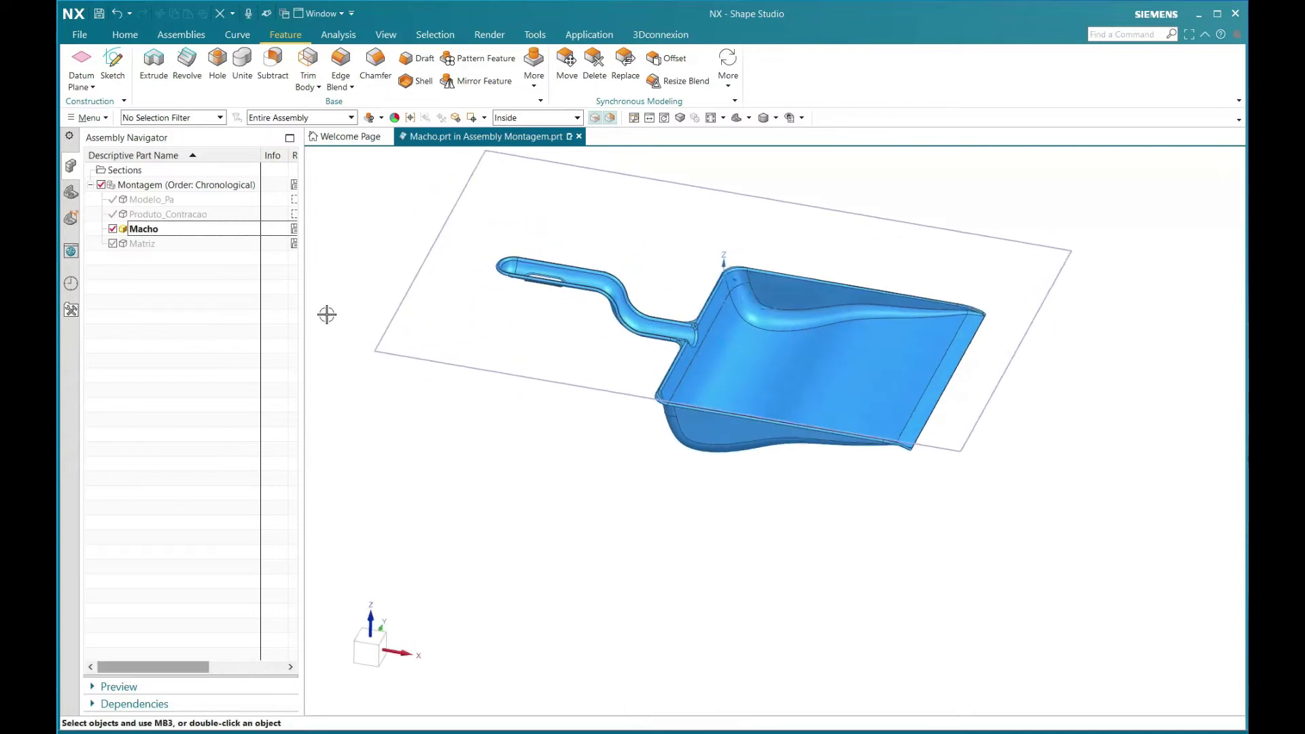
# Make Matriz the work part again and hide the Macho dustpan
pyautogui.doubleClick(142, 243)
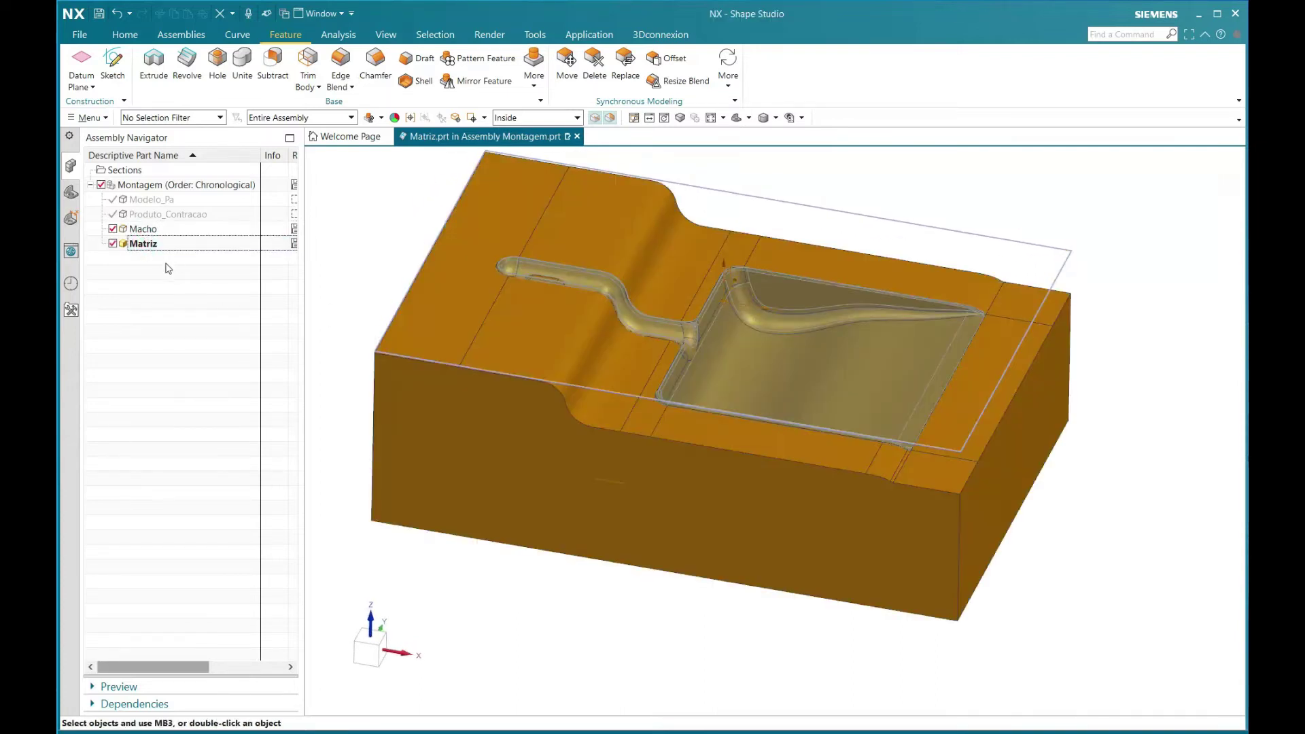
pyautogui.click(113, 228)
pyautogui.hotkey('ctrl', 'f')
pyautogui.scroll(1, 711, 259)
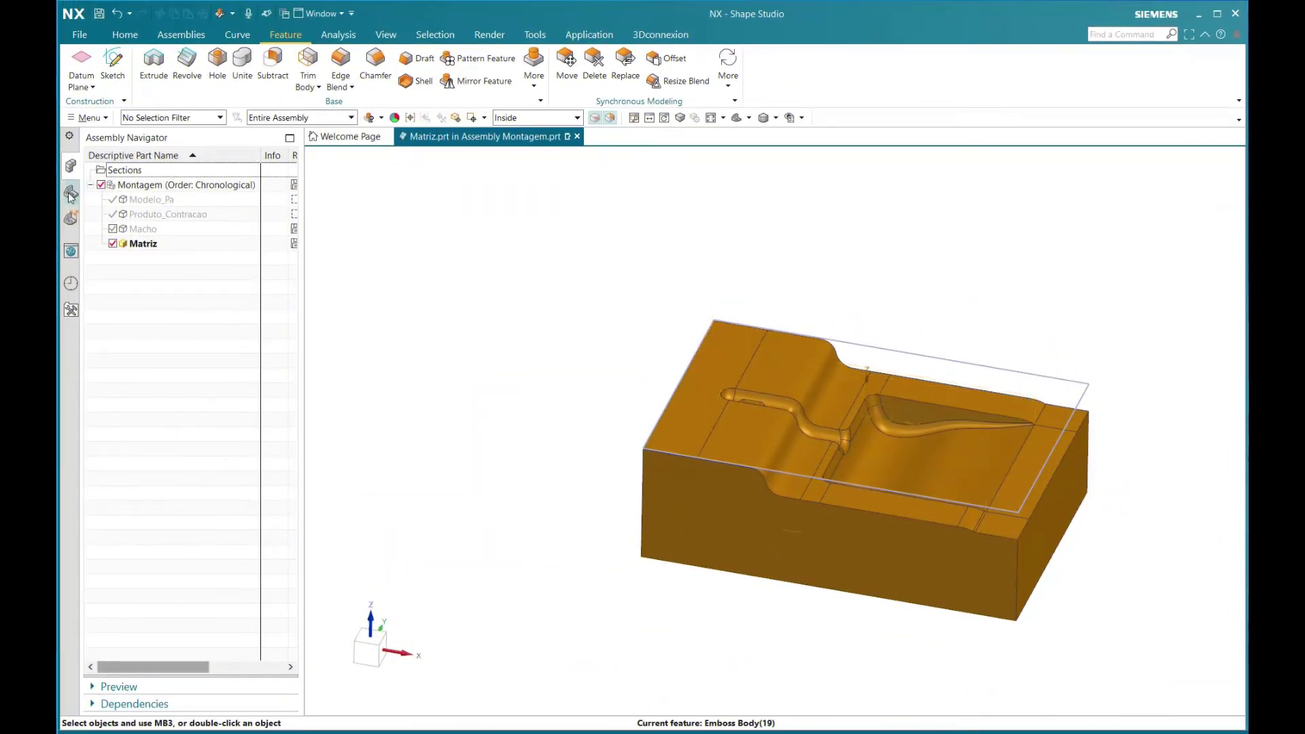
# Show Matriz's model history and bring up the actions for Sew (16)
pyautogui.click(71, 194)
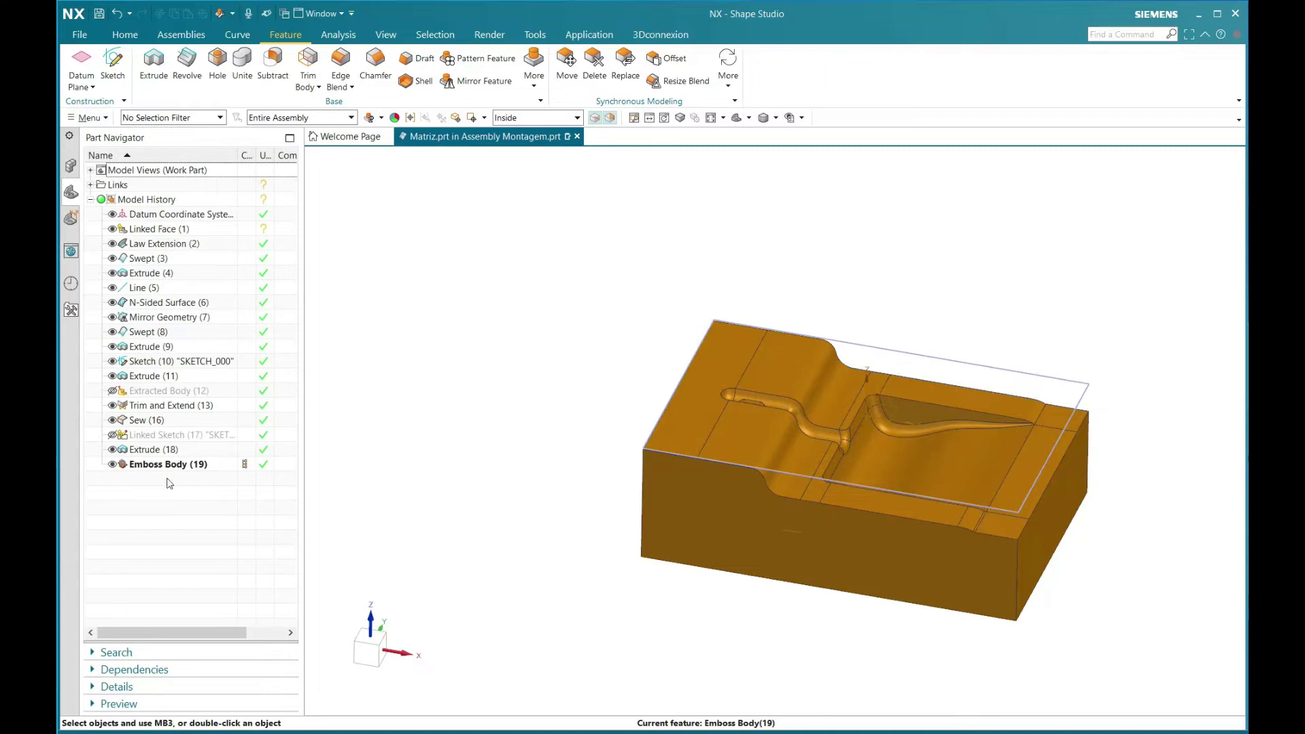
pyautogui.click(151, 464)
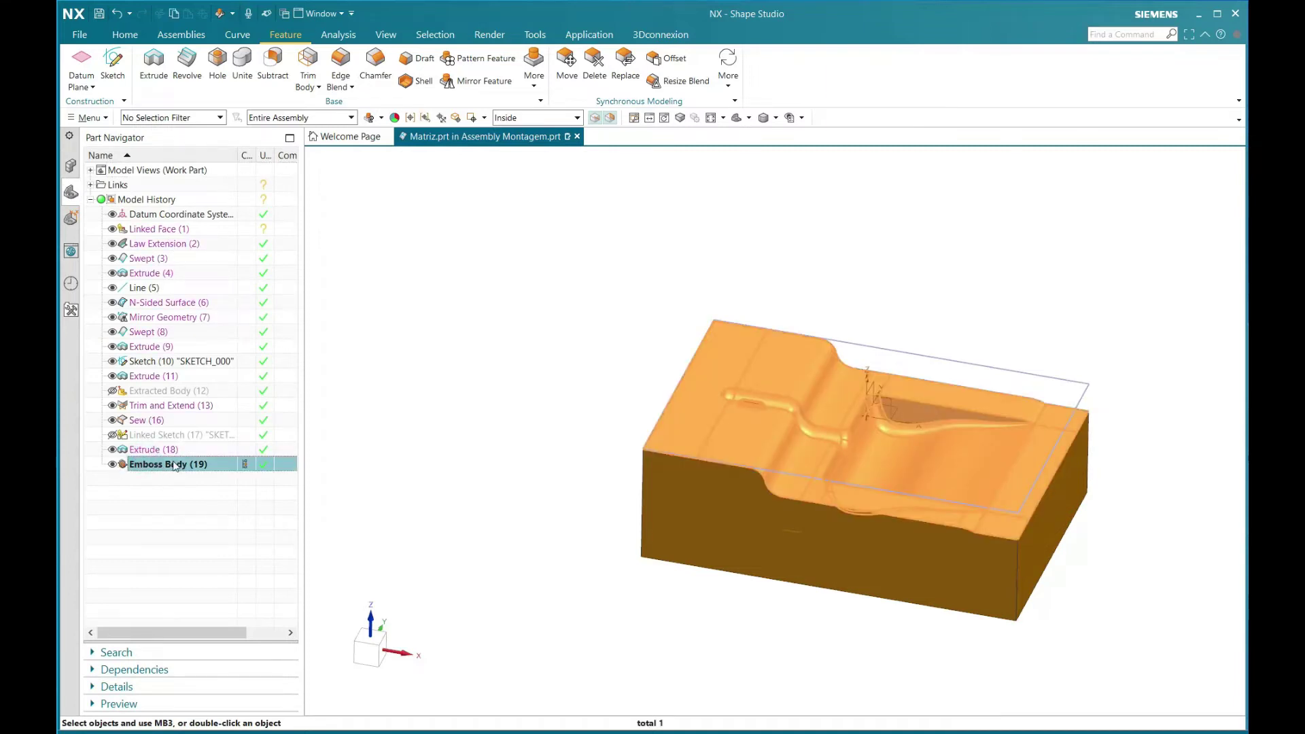
pyautogui.click(157, 451)
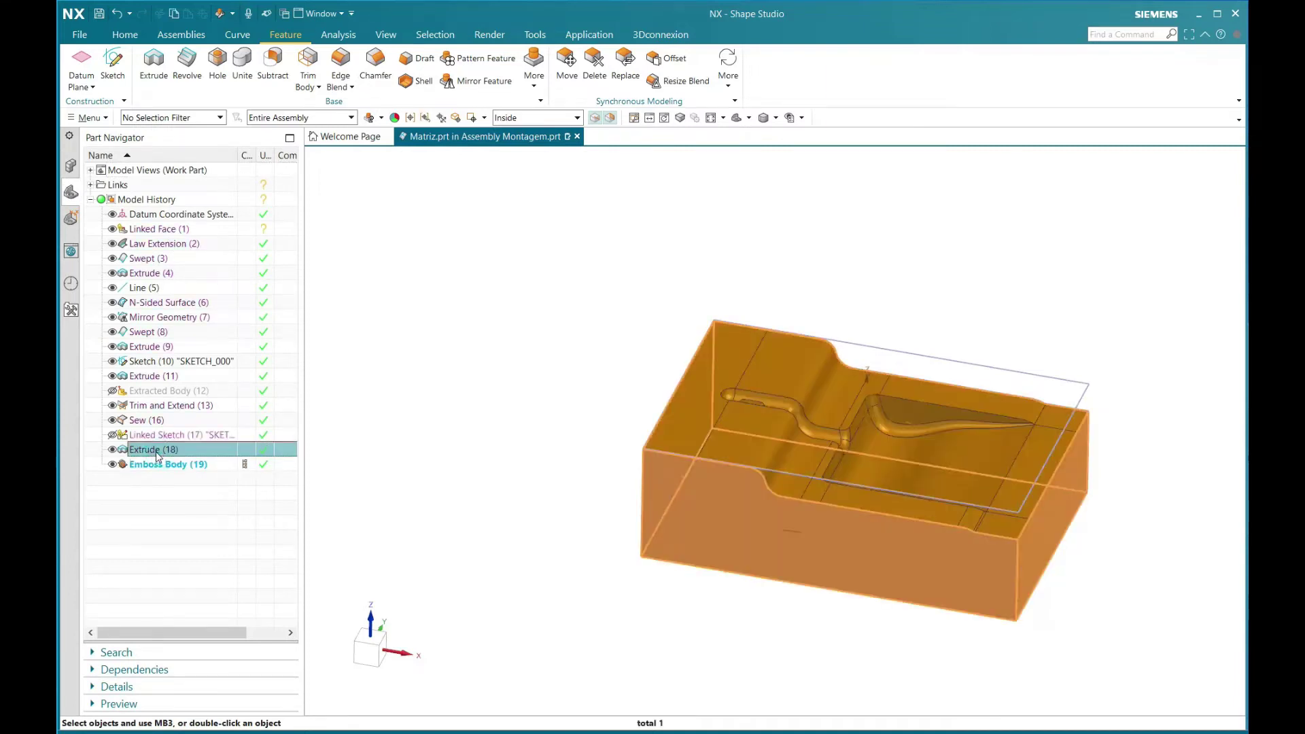
pyautogui.click(158, 437)
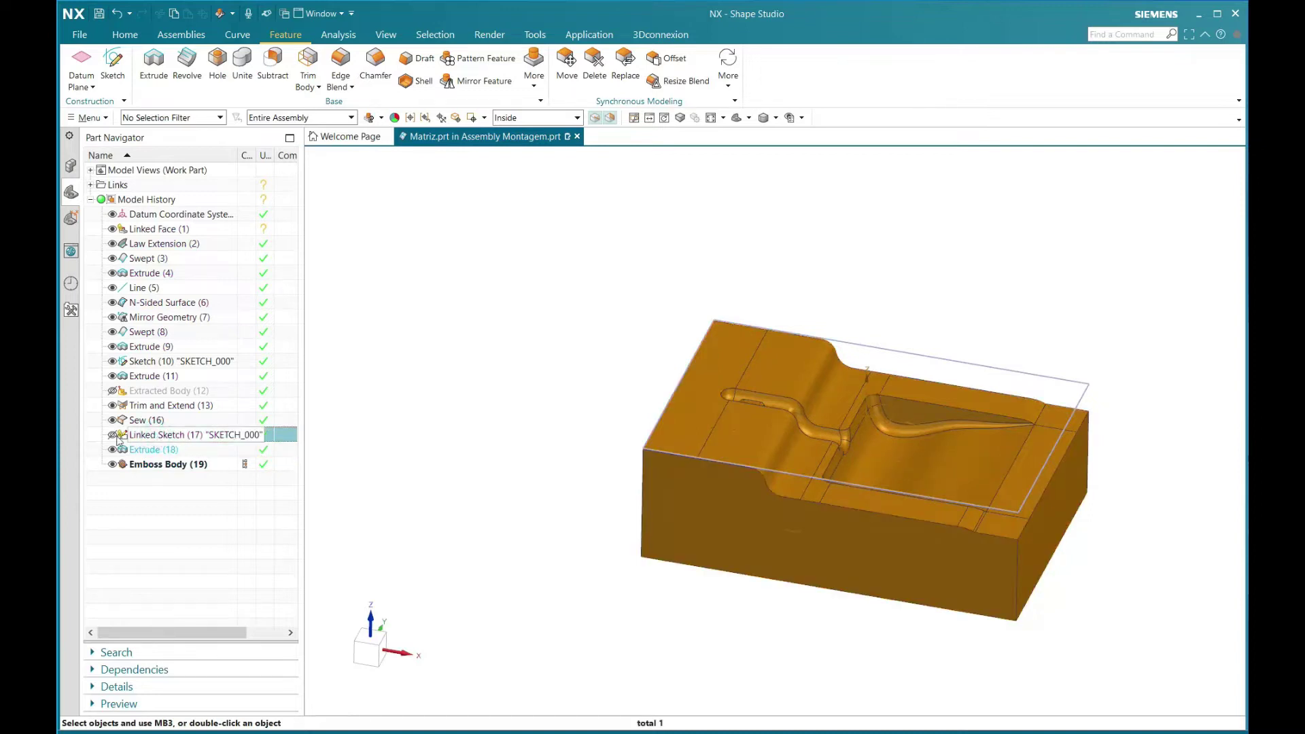
pyautogui.click(150, 422)
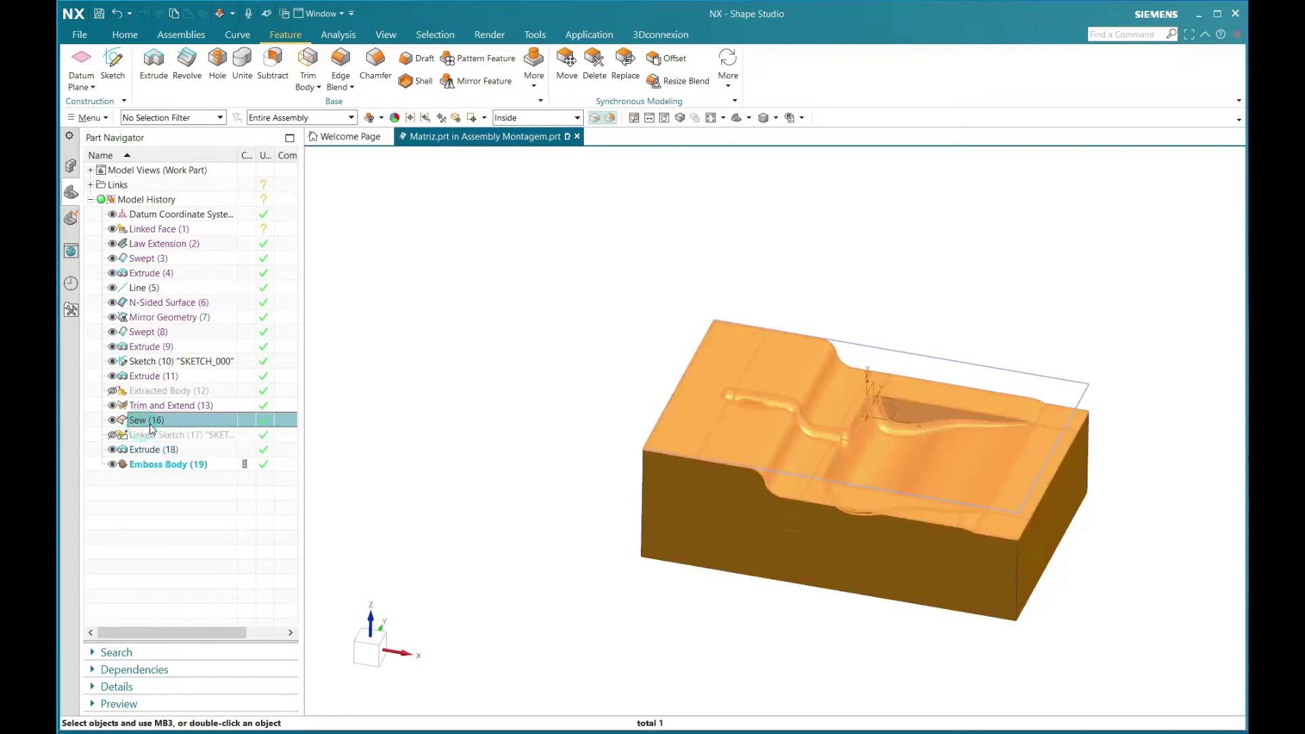
pyautogui.rightClick(146, 423)
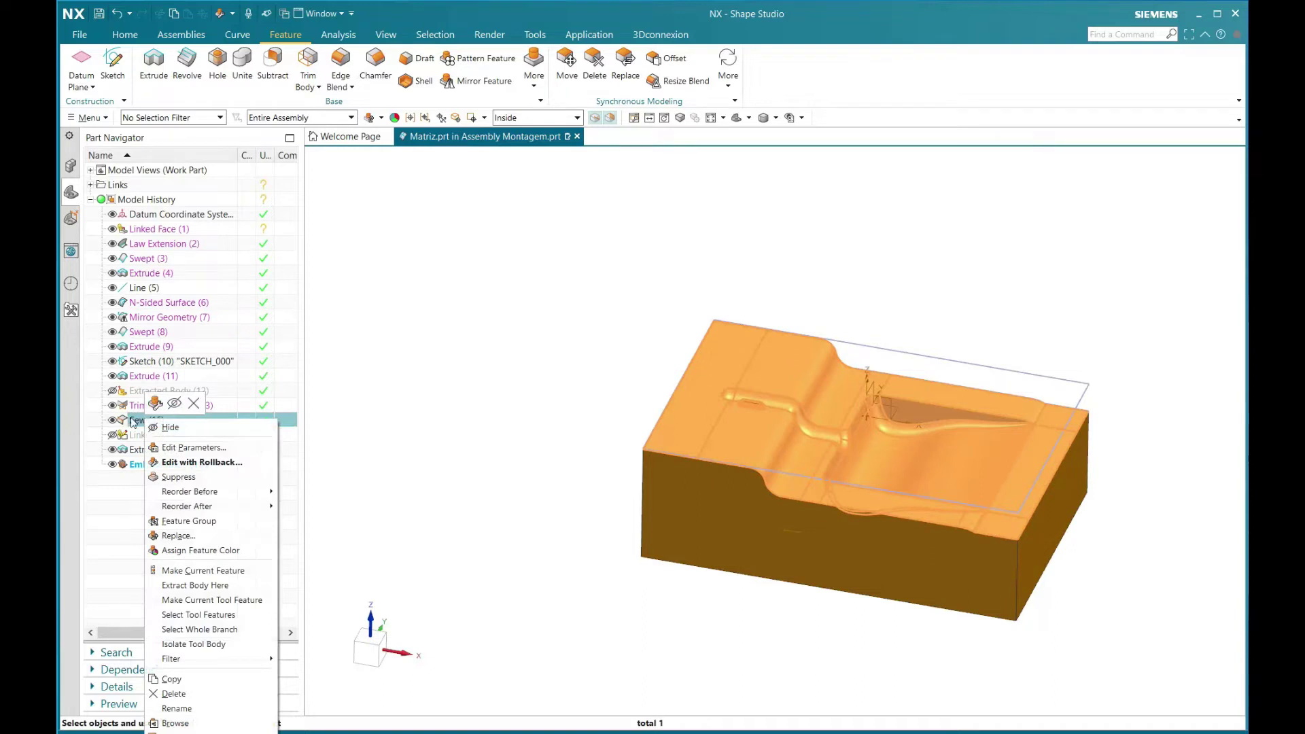
# Roll Matriz back to Sew (16) and orbit around the sewn cavity sheet
pyautogui.click(210, 575)
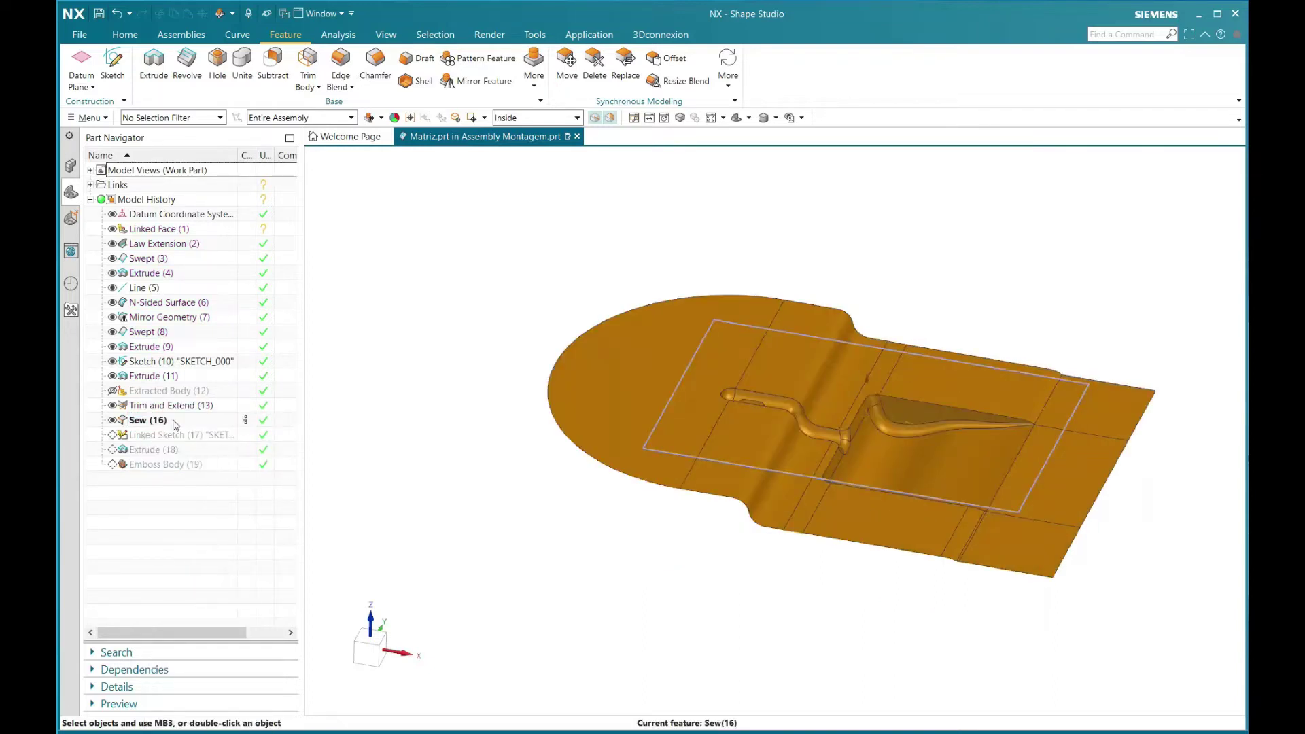
pyautogui.click(153, 423)
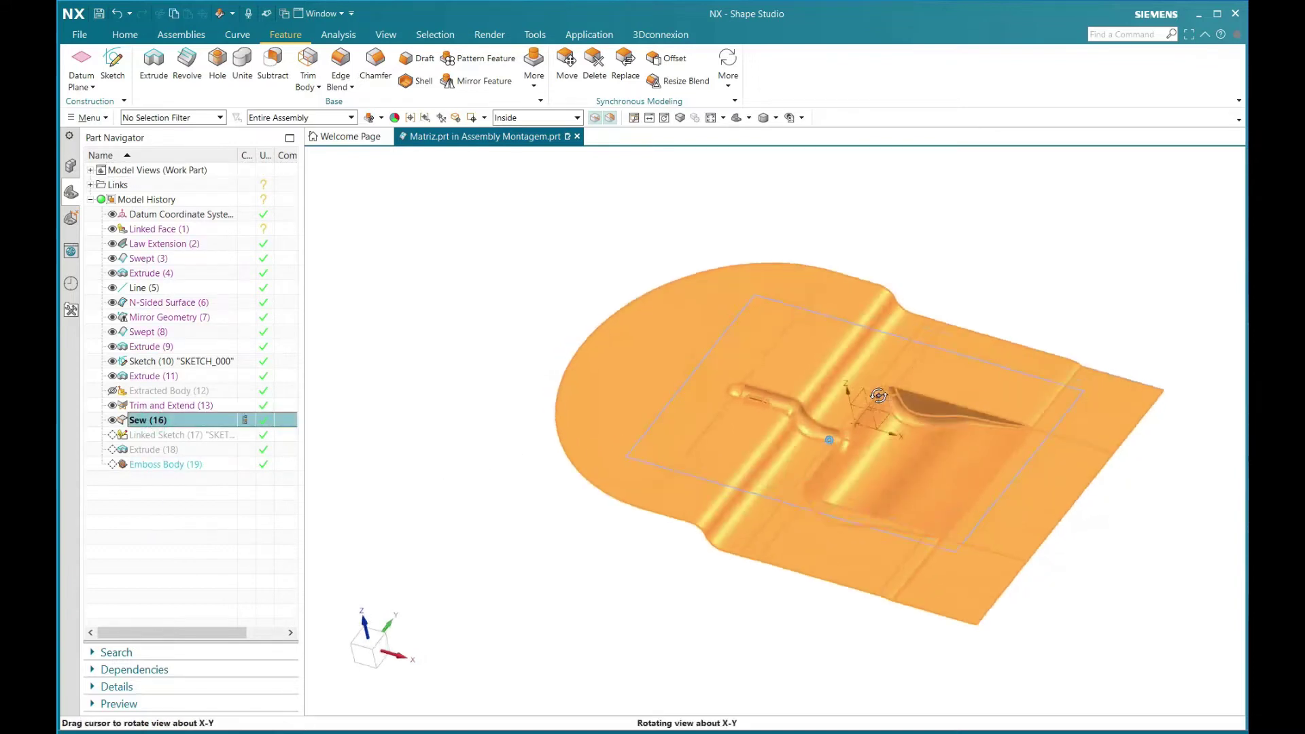
pyautogui.moveTo(890, 371); pyautogui.dragTo(891, 416, button='middle')
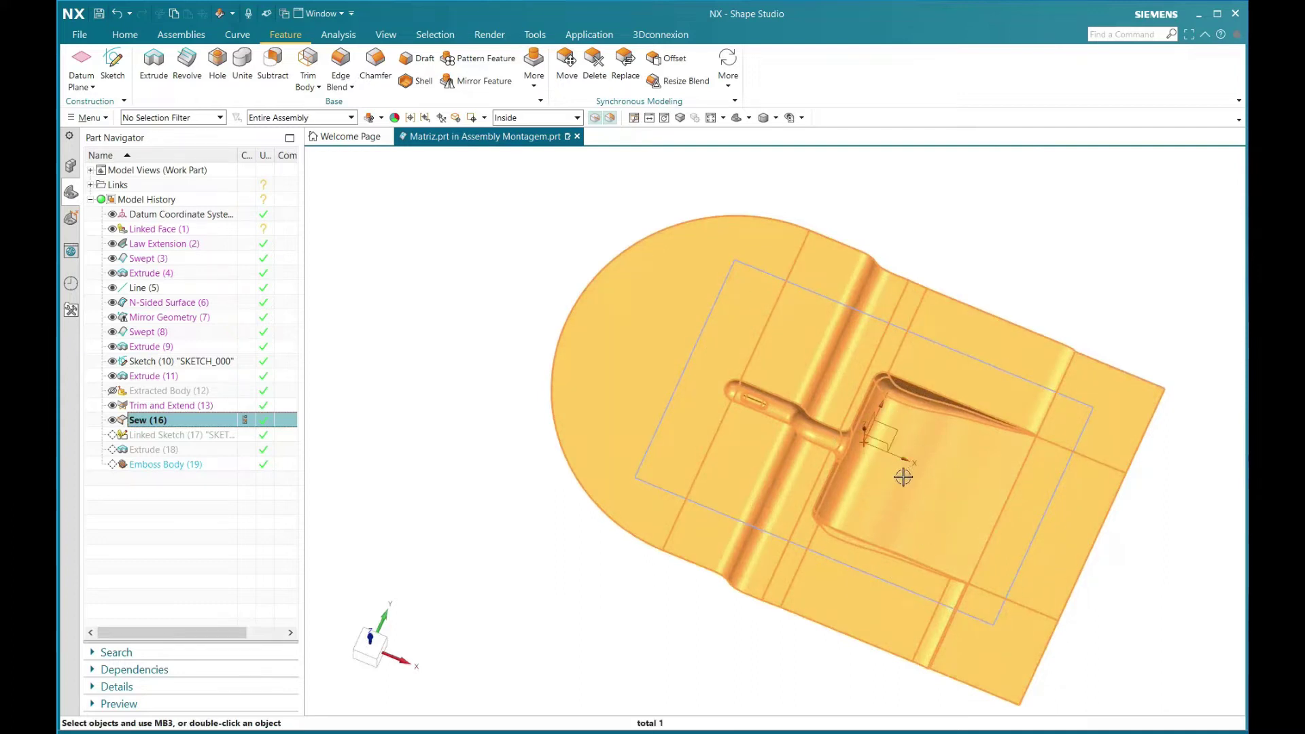
pyautogui.moveTo(904, 476); pyautogui.dragTo(901, 440, button='middle')
pyautogui.scroll(3, 900, 441)
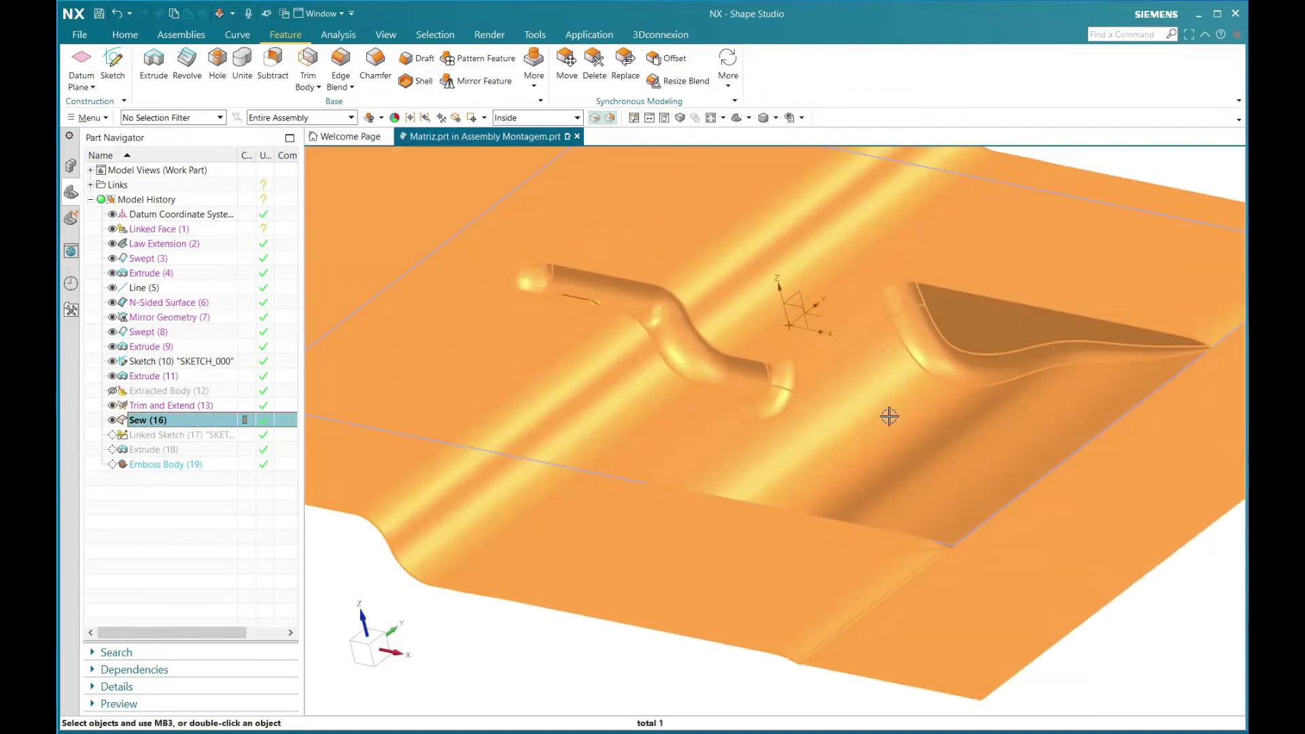
pyautogui.scroll(-3, 787, 420)
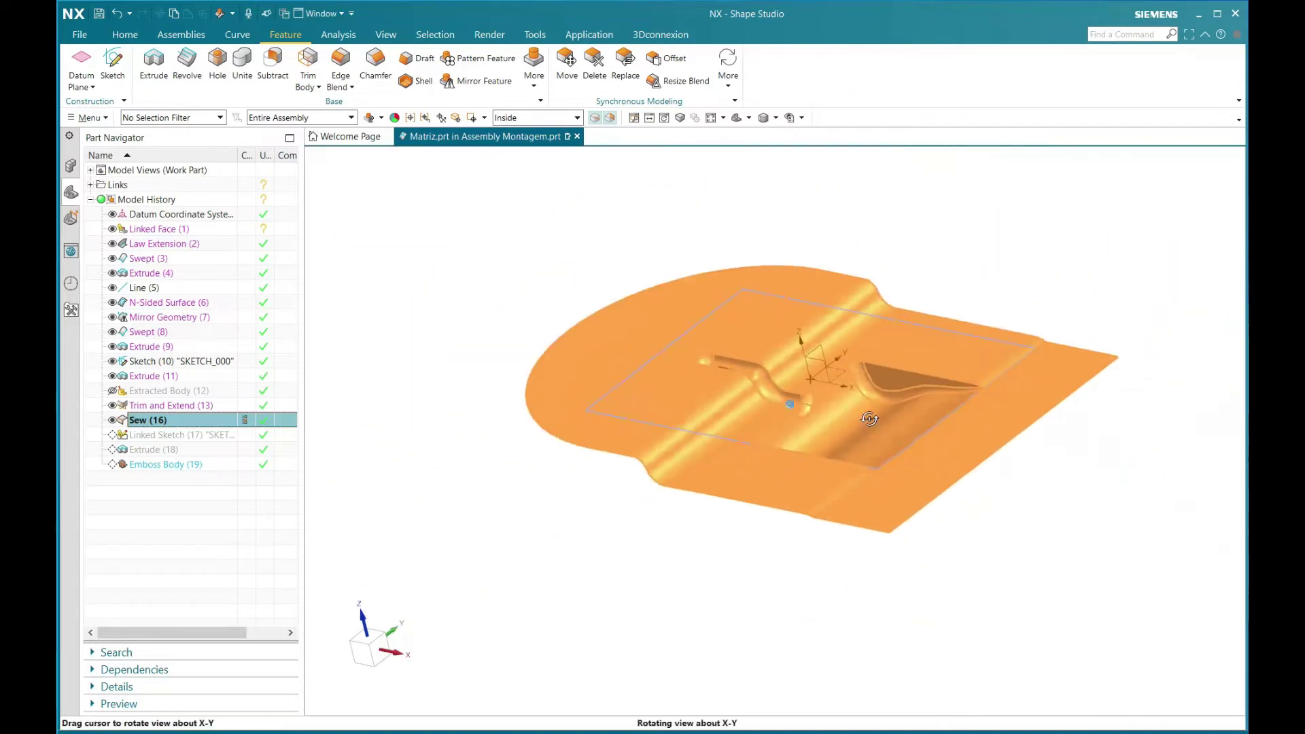
pyautogui.moveTo(787, 420); pyautogui.dragTo(887, 433, button='middle')
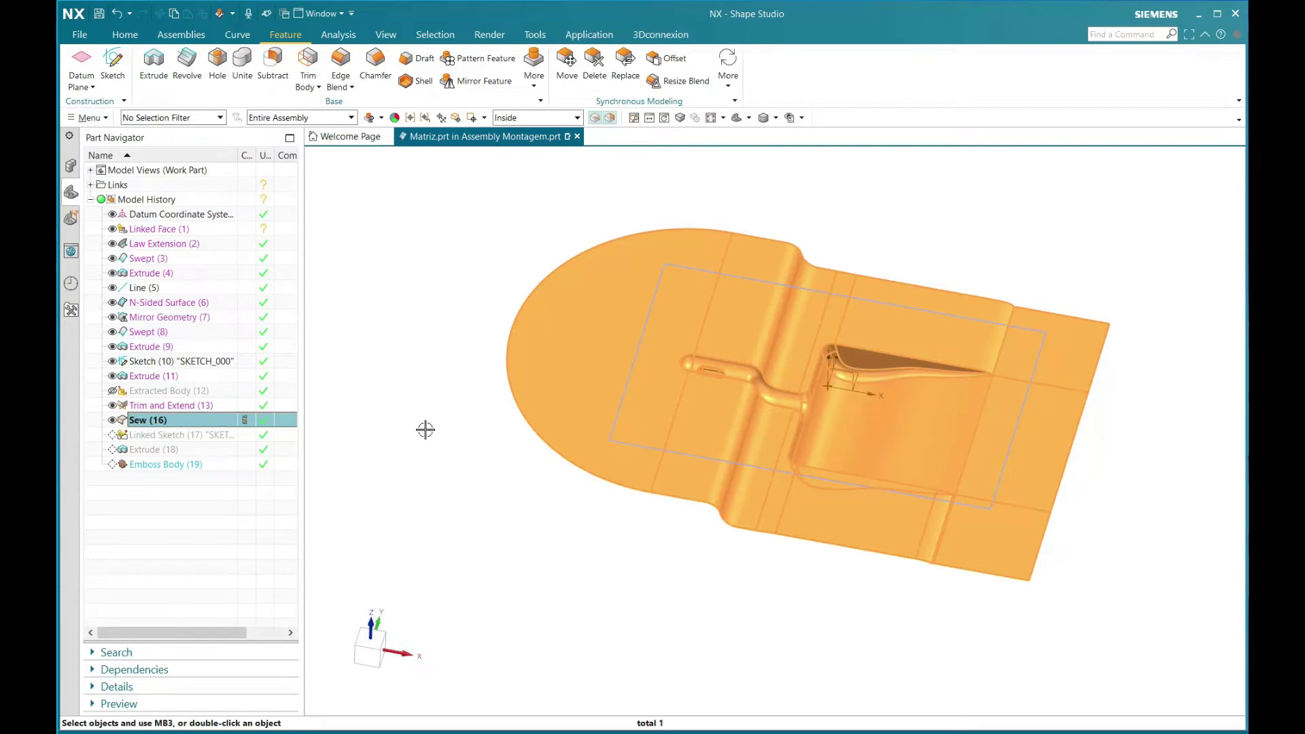
# Make Trim and Extend (13) the current feature and rotate to inspect the handle
pyautogui.click(181, 407)
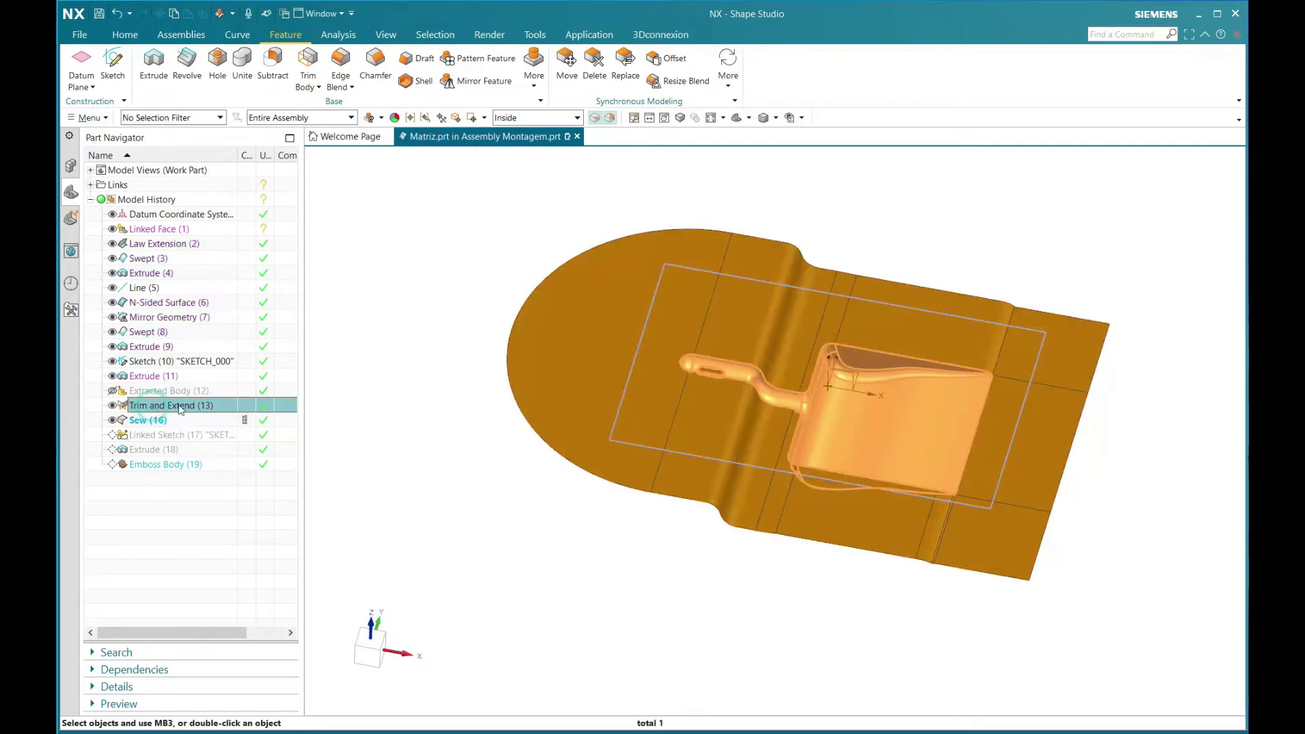
pyautogui.rightClick(140, 409)
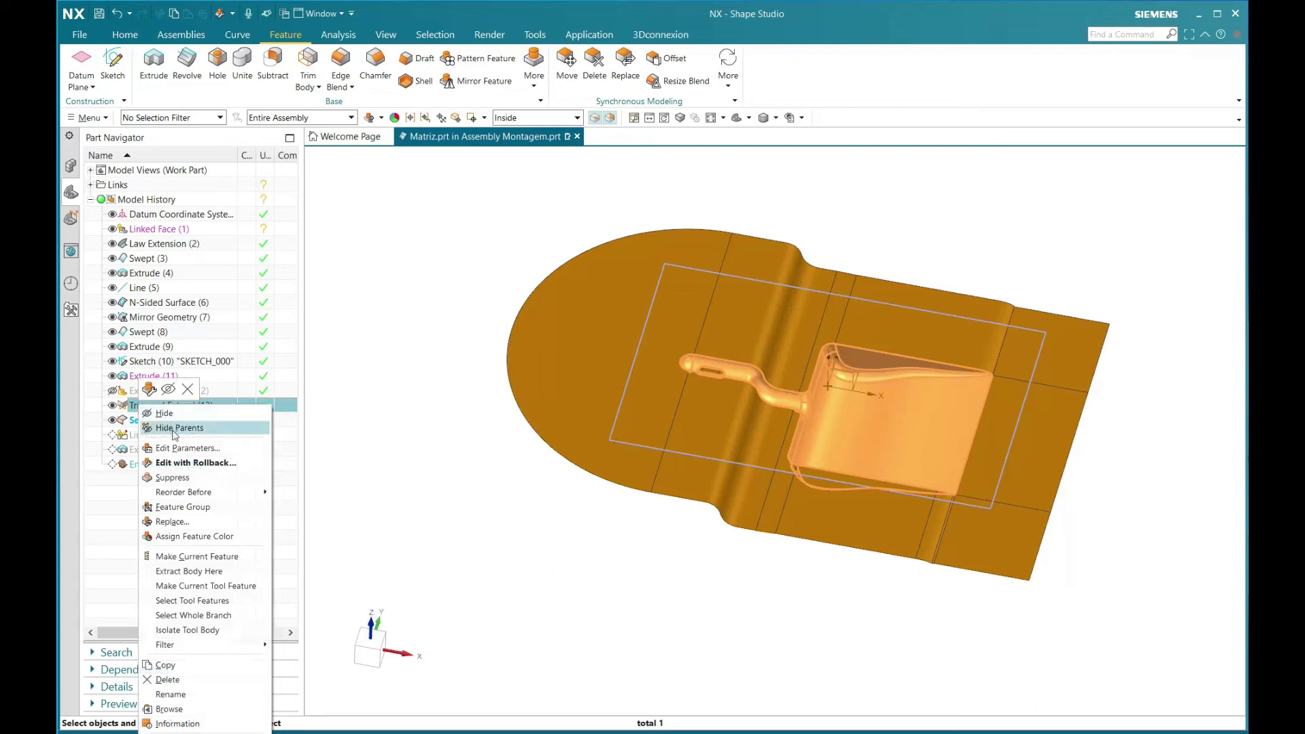
pyautogui.click(204, 558)
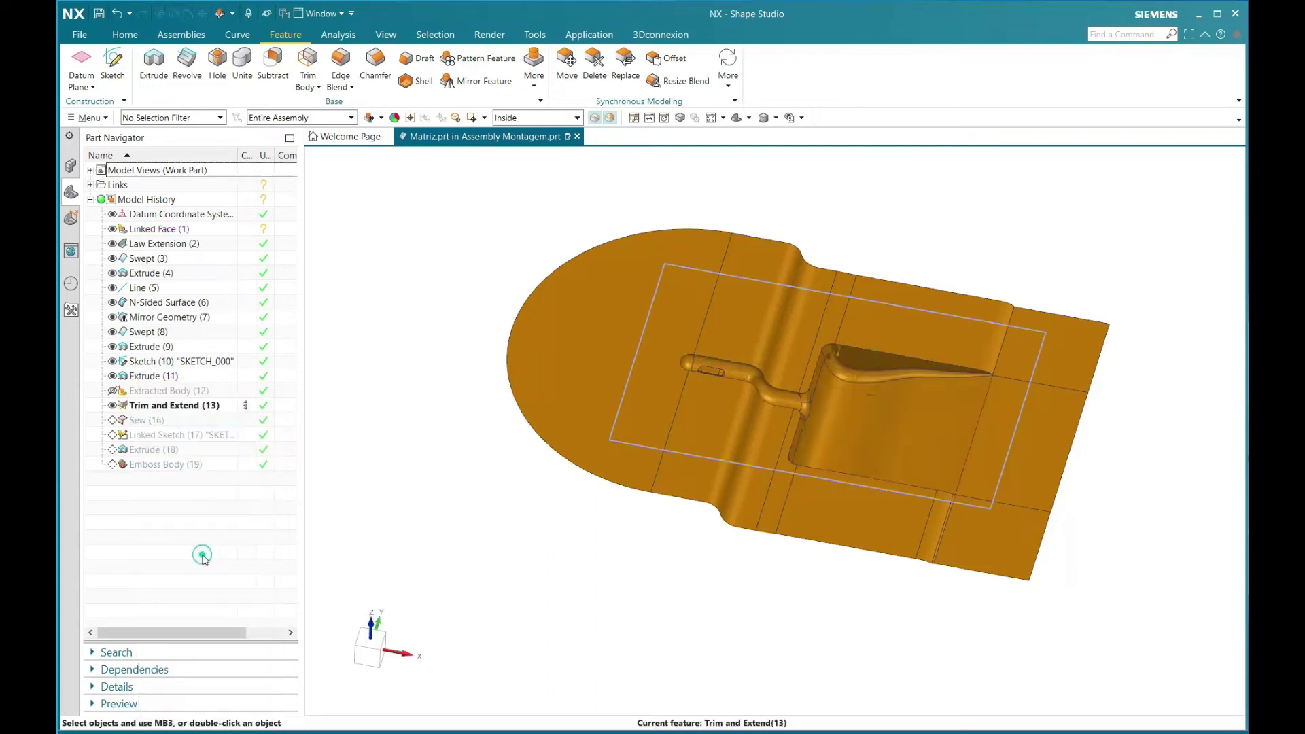
pyautogui.click(181, 408)
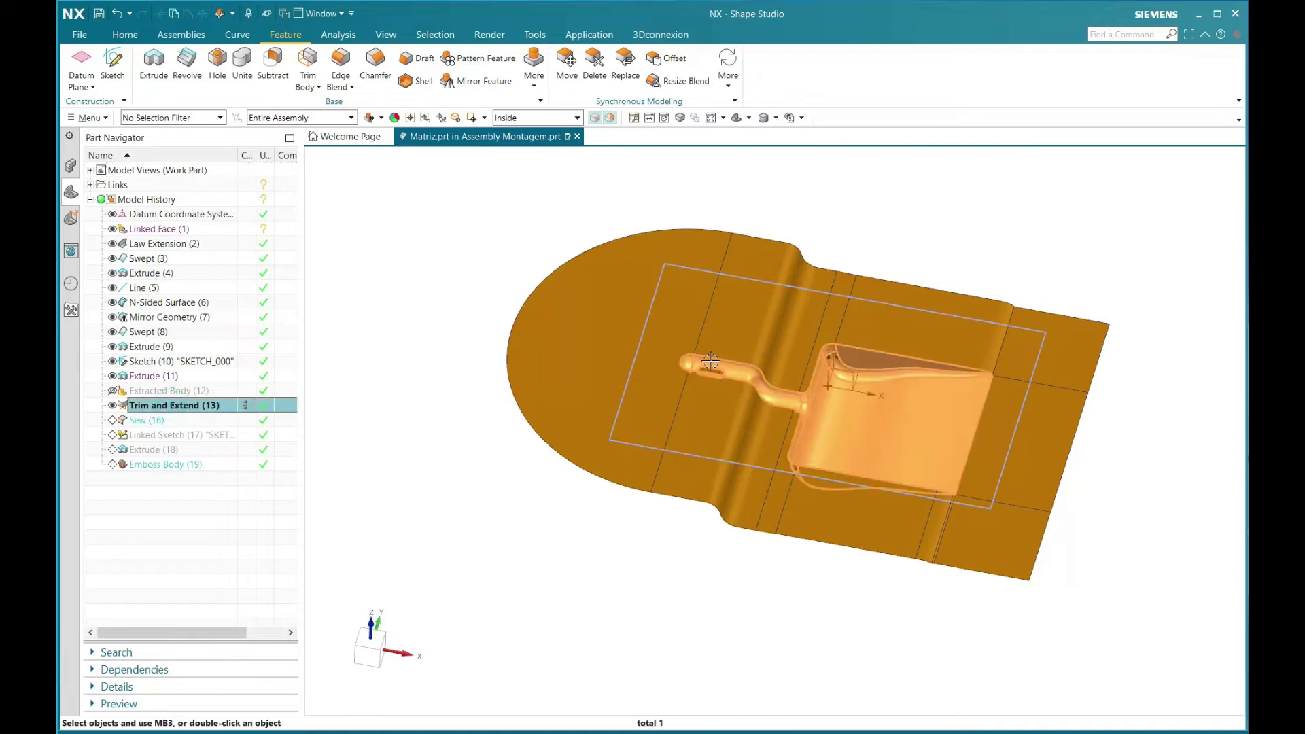
pyautogui.scroll(3, 751, 374)
pyautogui.moveTo(750, 374)
pyautogui.mouseDown(button='middle')
pyautogui.moveTo(749, 410)
pyautogui.moveTo(759, 251)
pyautogui.mouseUp(button='middle')
pyautogui.scroll(3, 715, 476)
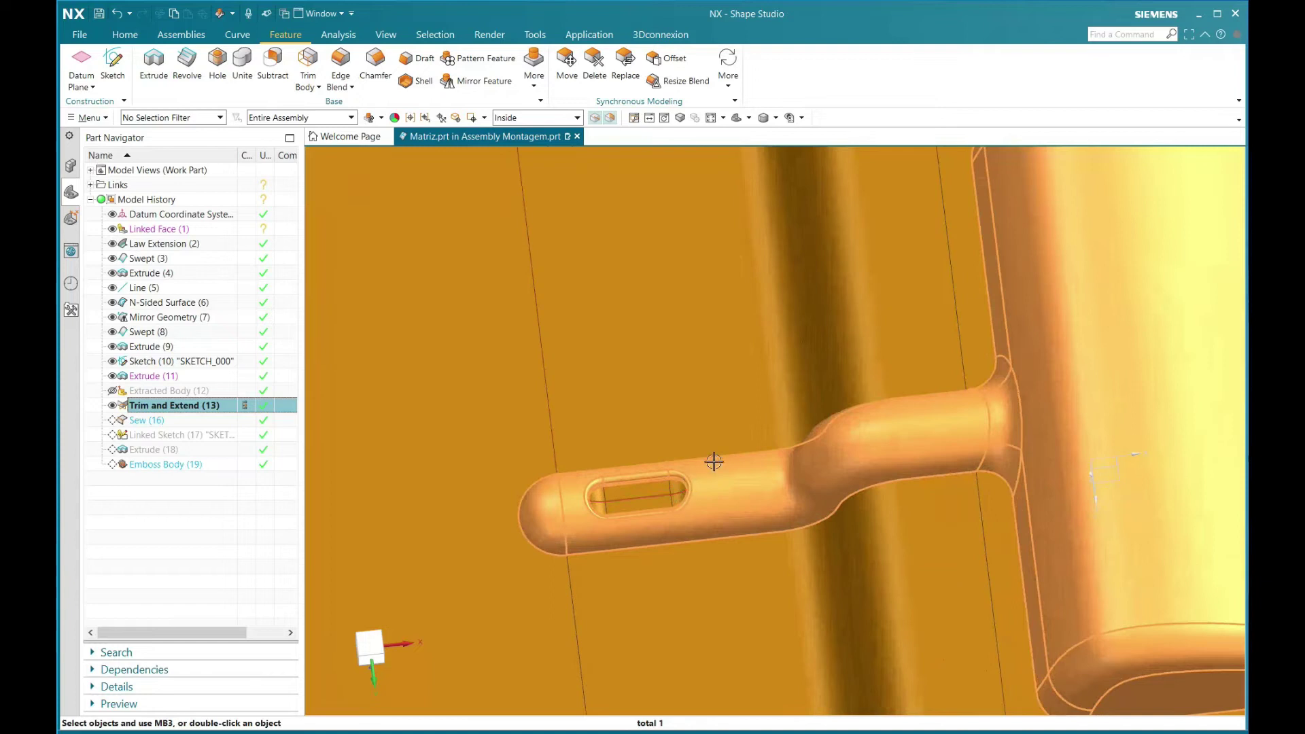
pyautogui.scroll(-3, 714, 462)
pyautogui.moveTo(719, 518); pyautogui.dragTo(711, 645, button='middle')
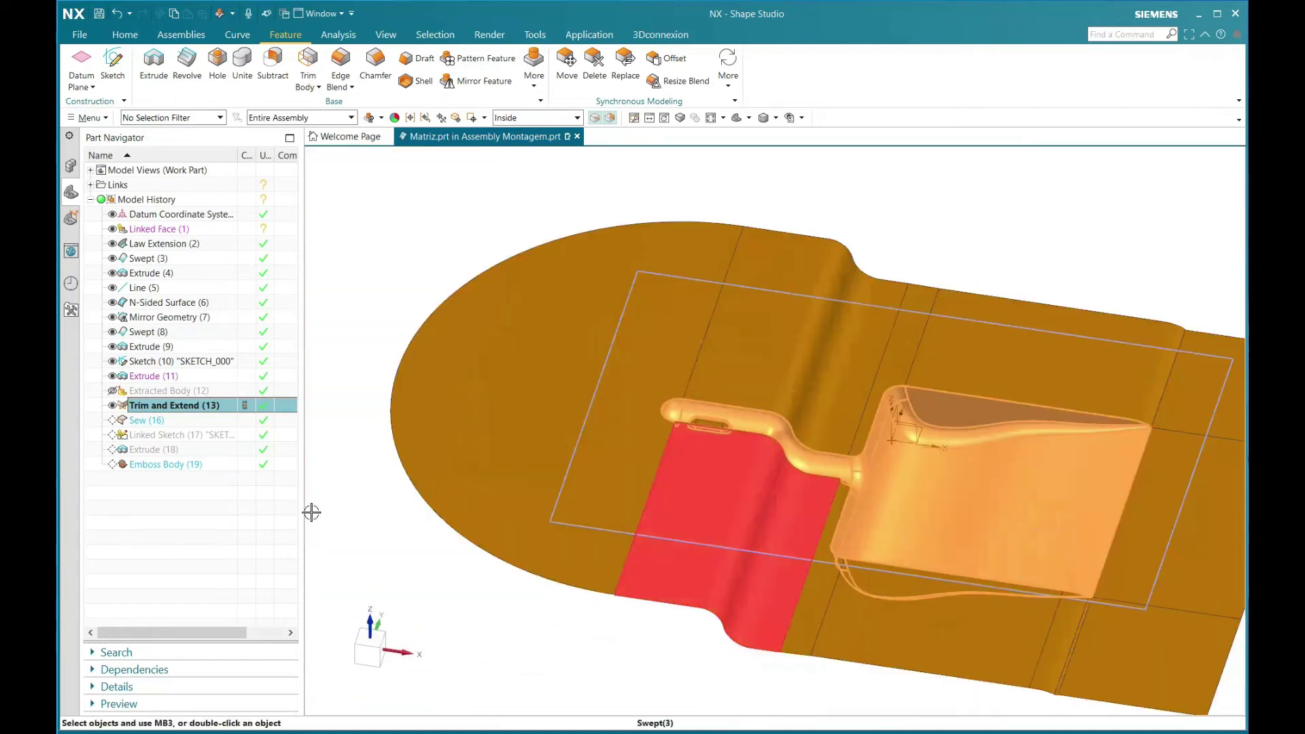
# Clear the history selection and turn the model to a top-down view
pyautogui.click(192, 506)
pyautogui.click(150, 420)
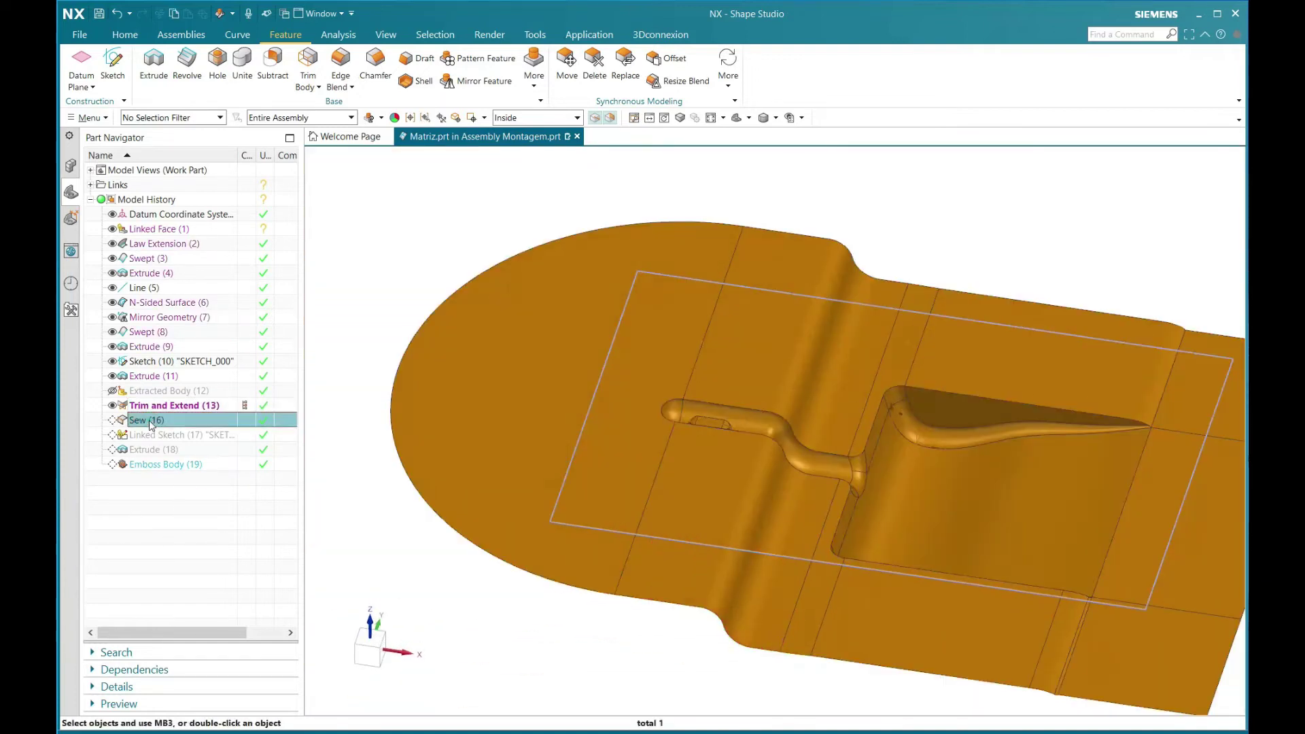
pyautogui.click(175, 544)
pyautogui.moveTo(598, 293); pyautogui.dragTo(639, 251, button='middle')
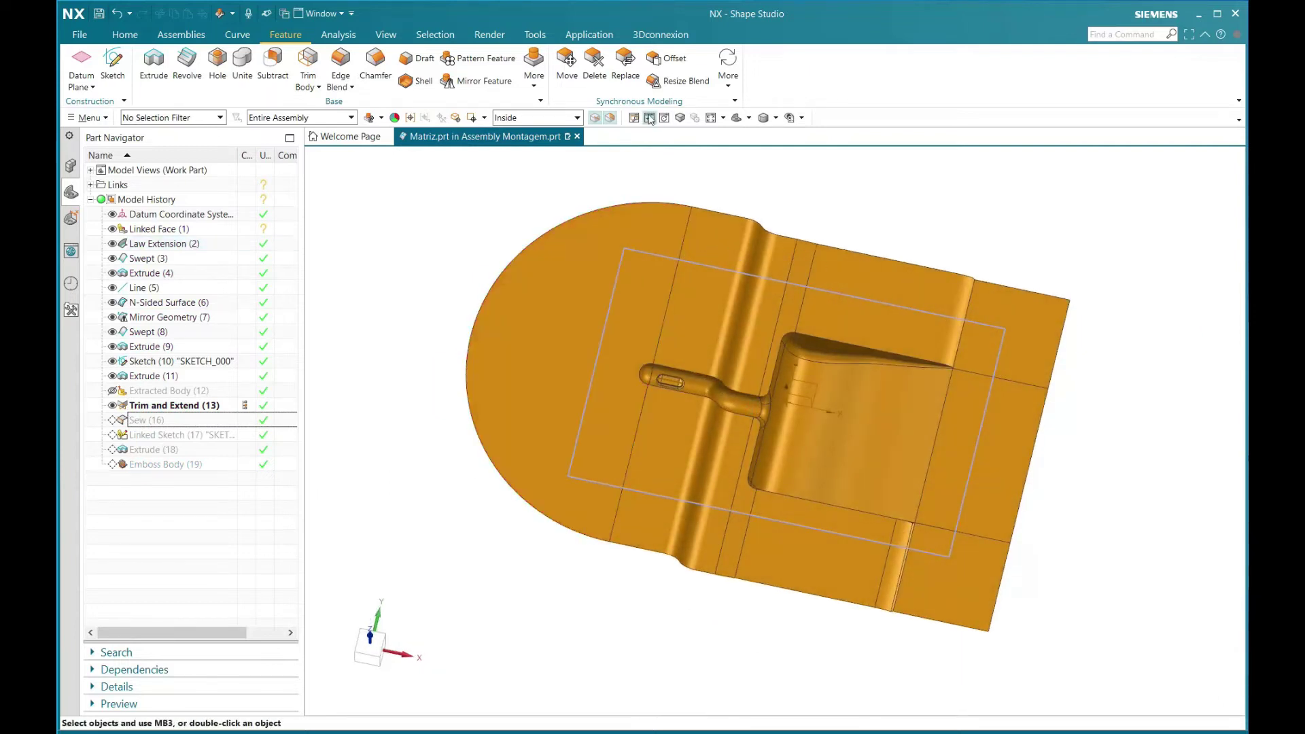
pyautogui.click(127, 36)
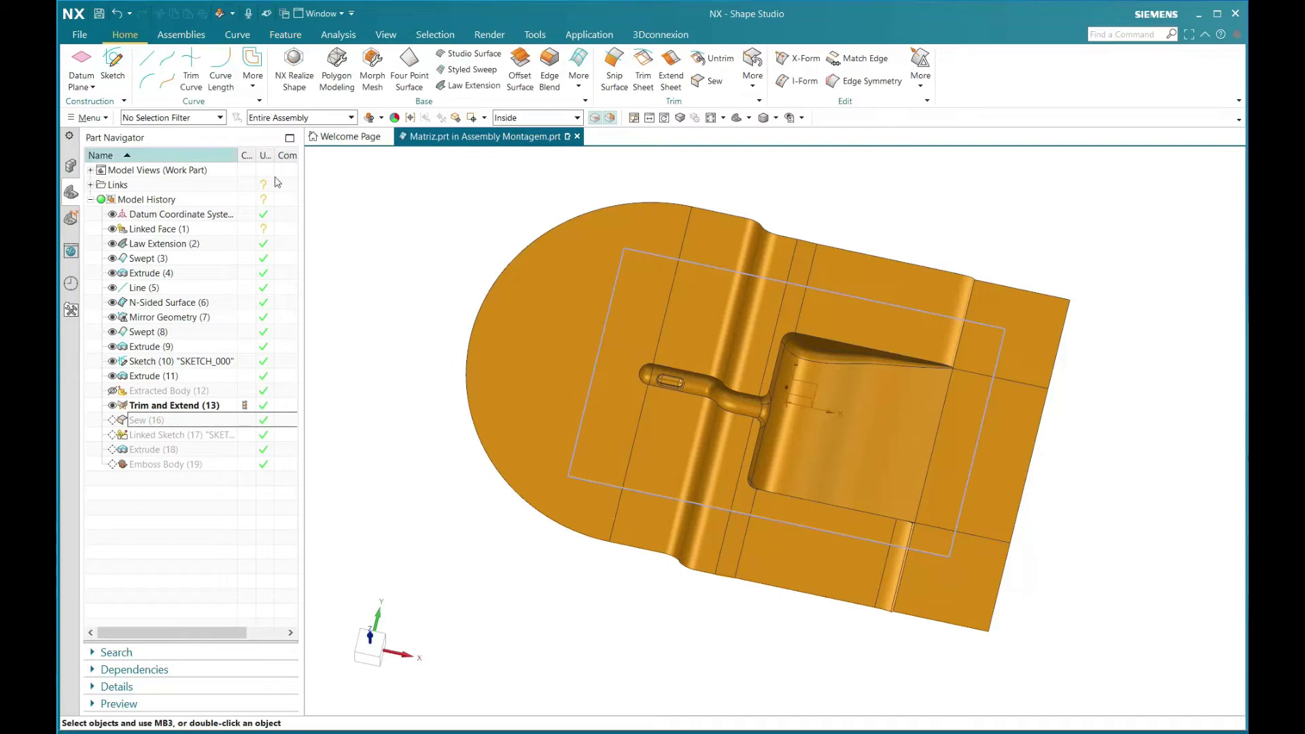
# Sew the rounded end target sheet with seven surrounding strips, creating Sew (14)
pyautogui.click(713, 83)
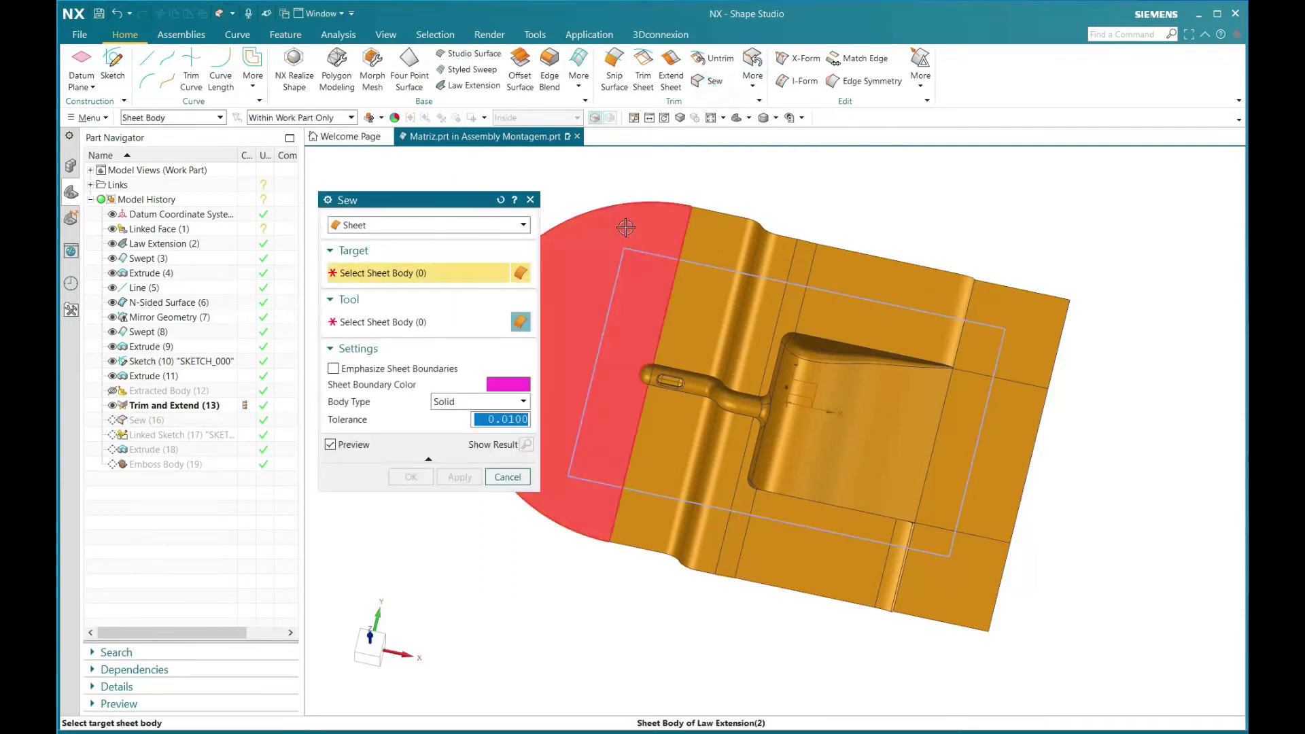
pyautogui.click(626, 226)
pyautogui.click(725, 233)
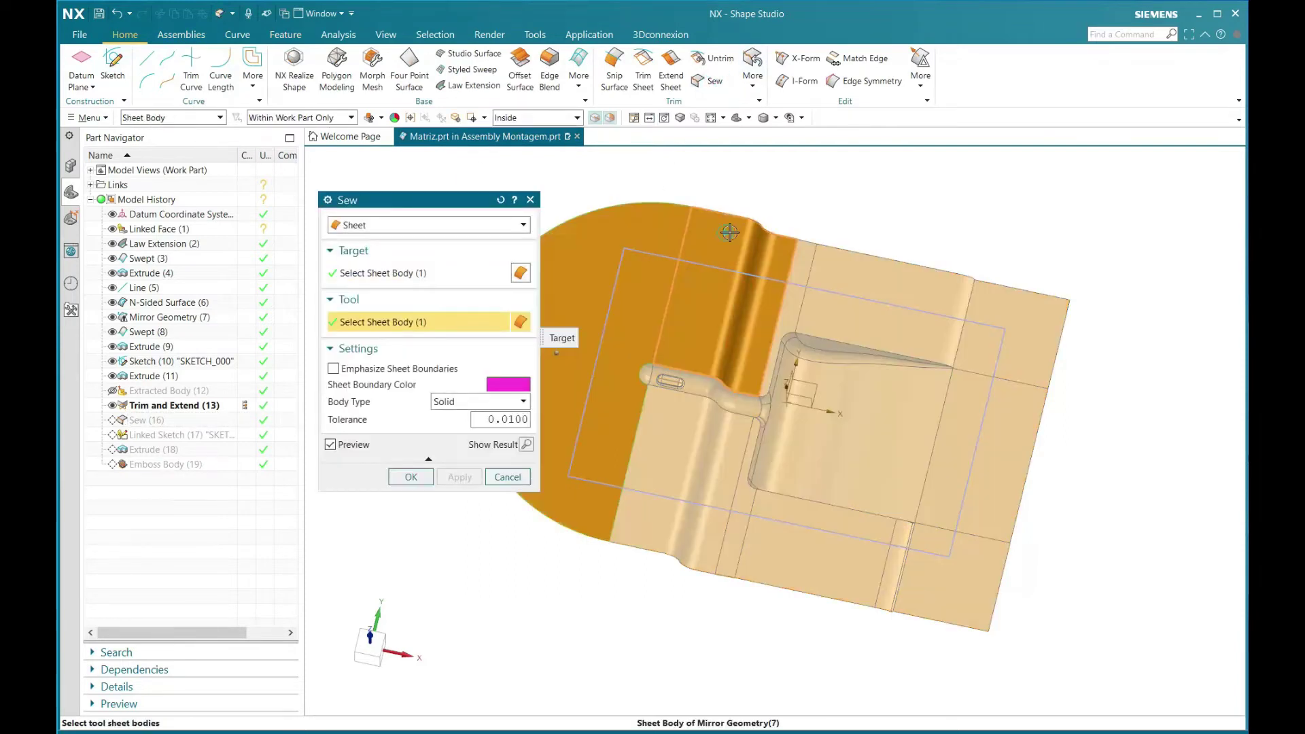
pyautogui.click(858, 259)
pyautogui.click(858, 259)
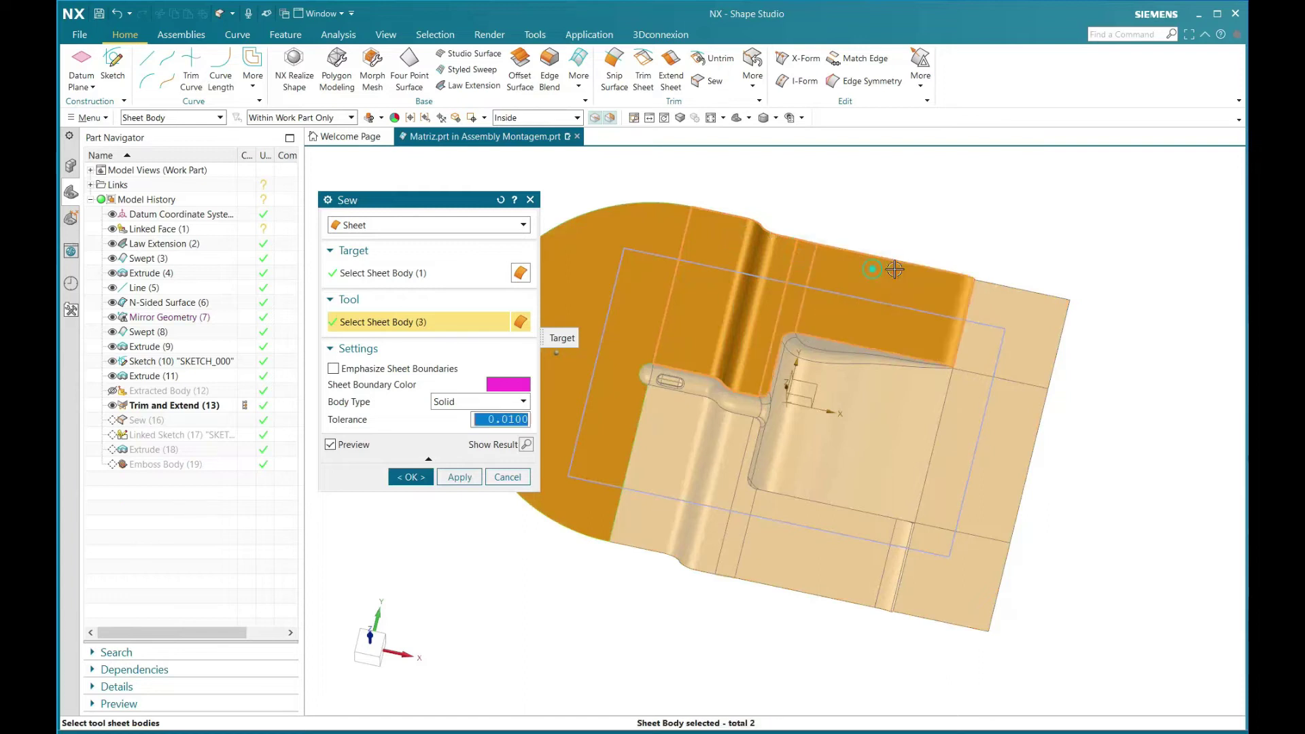
pyautogui.click(1004, 470)
pyautogui.click(875, 601)
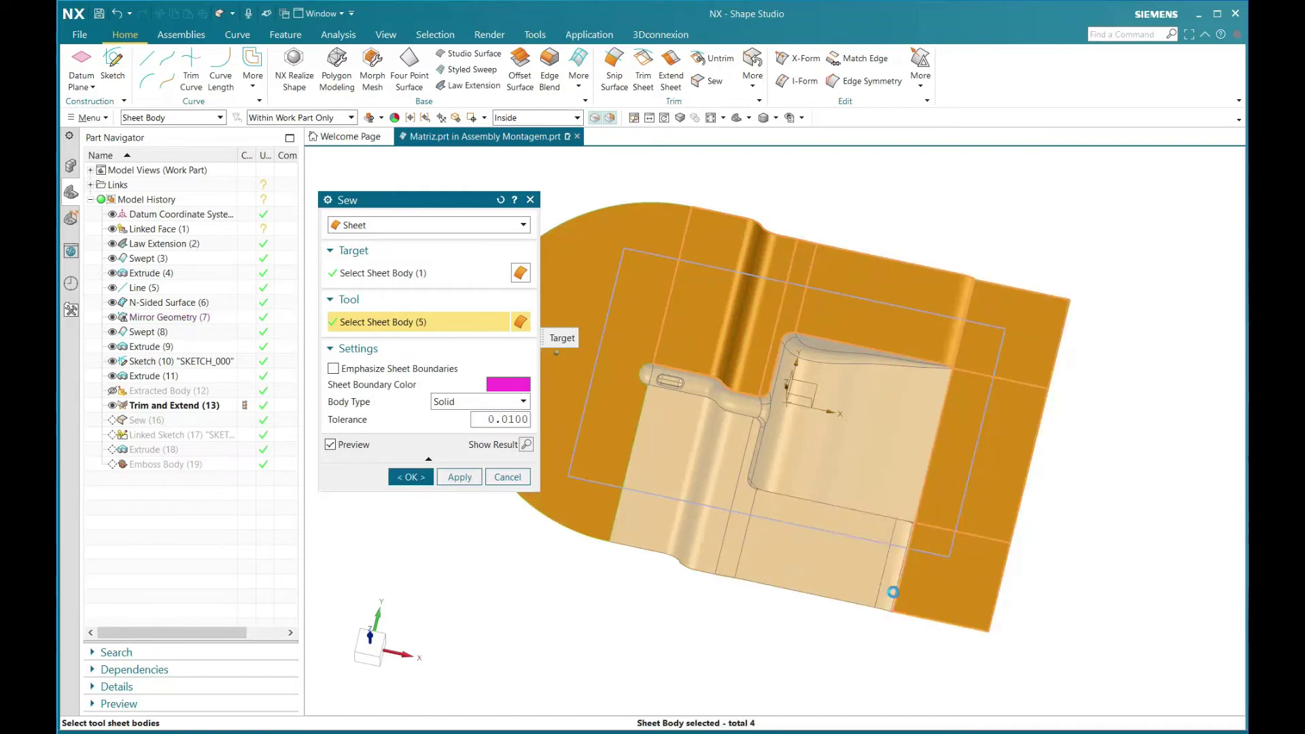
pyautogui.click(736, 581)
pyautogui.click(666, 553)
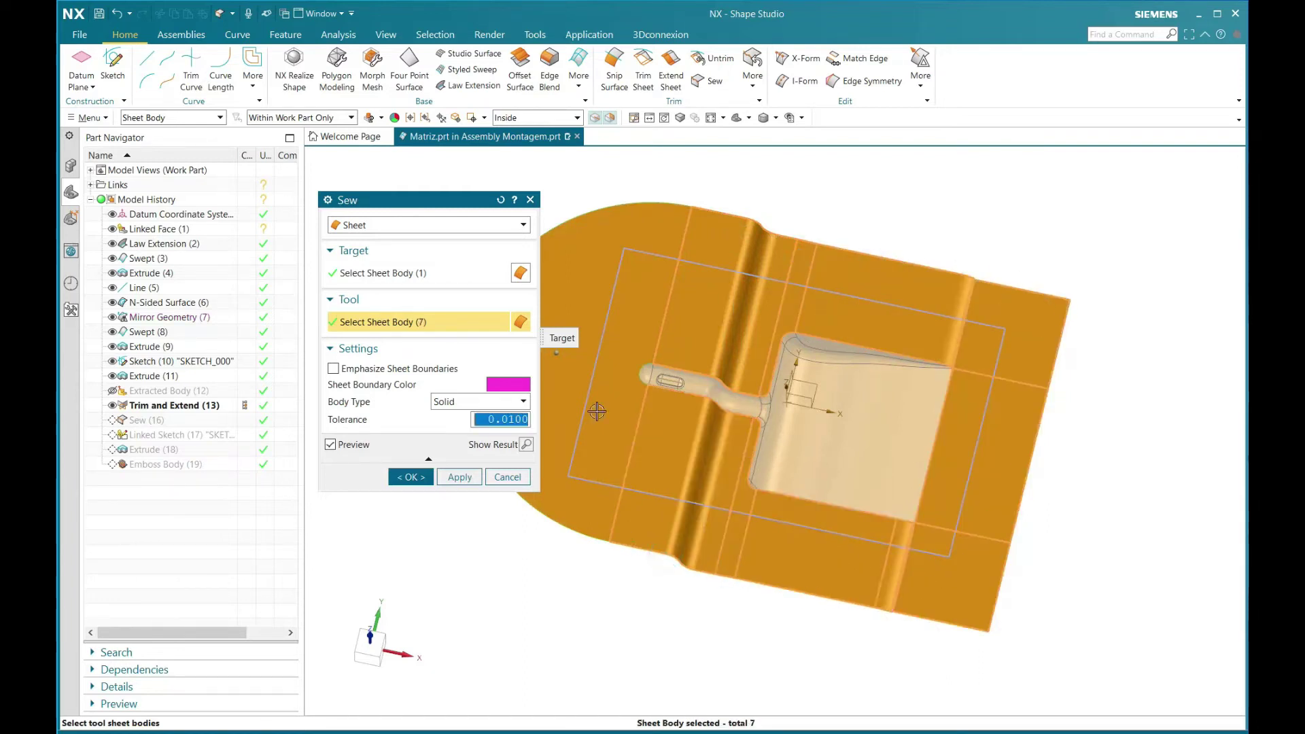
pyautogui.click(410, 477)
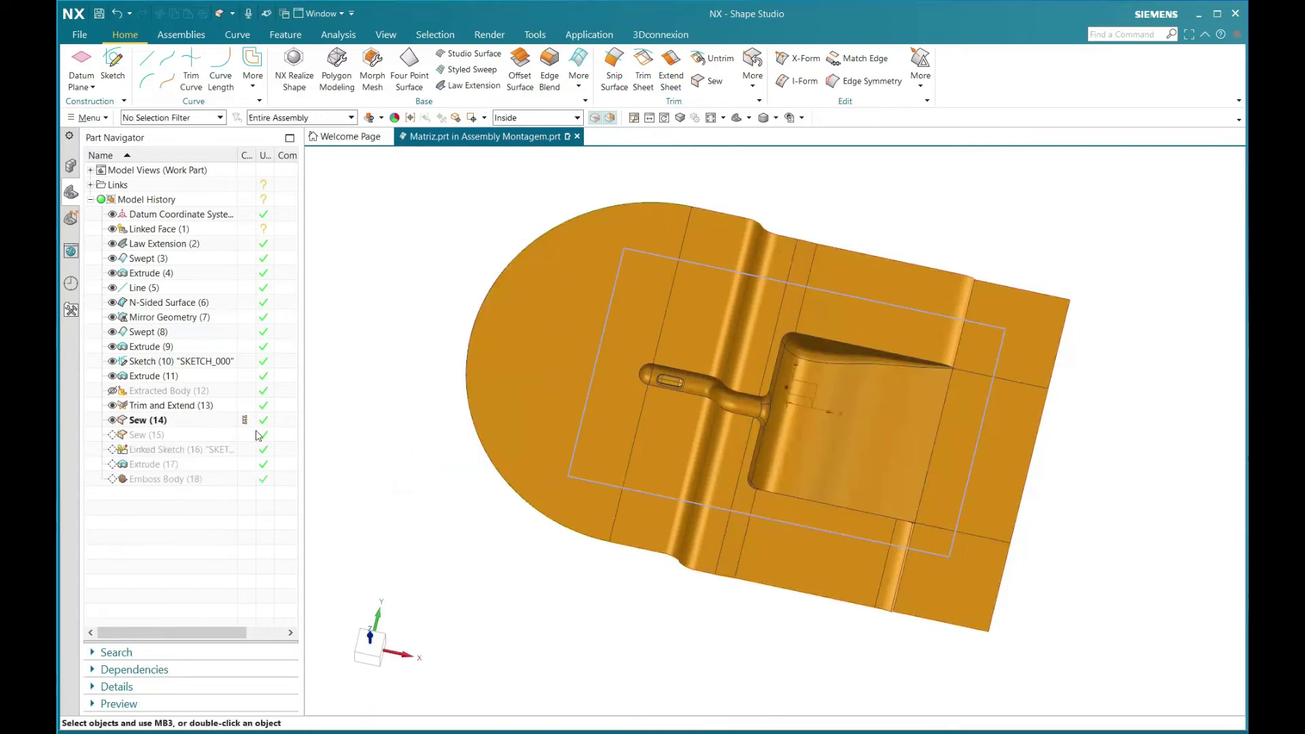
# Extract a copy of the sewn body at Sew (14)
pyautogui.click(150, 424)
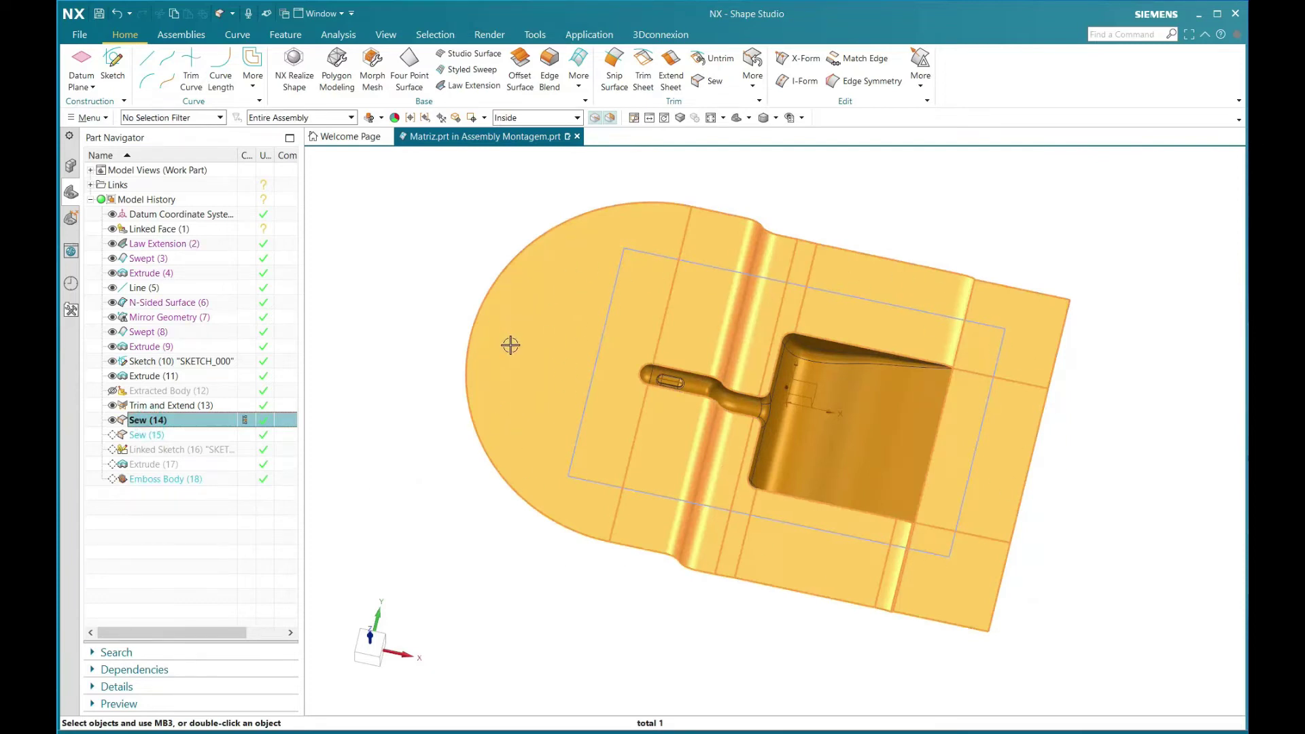
pyautogui.click(145, 436)
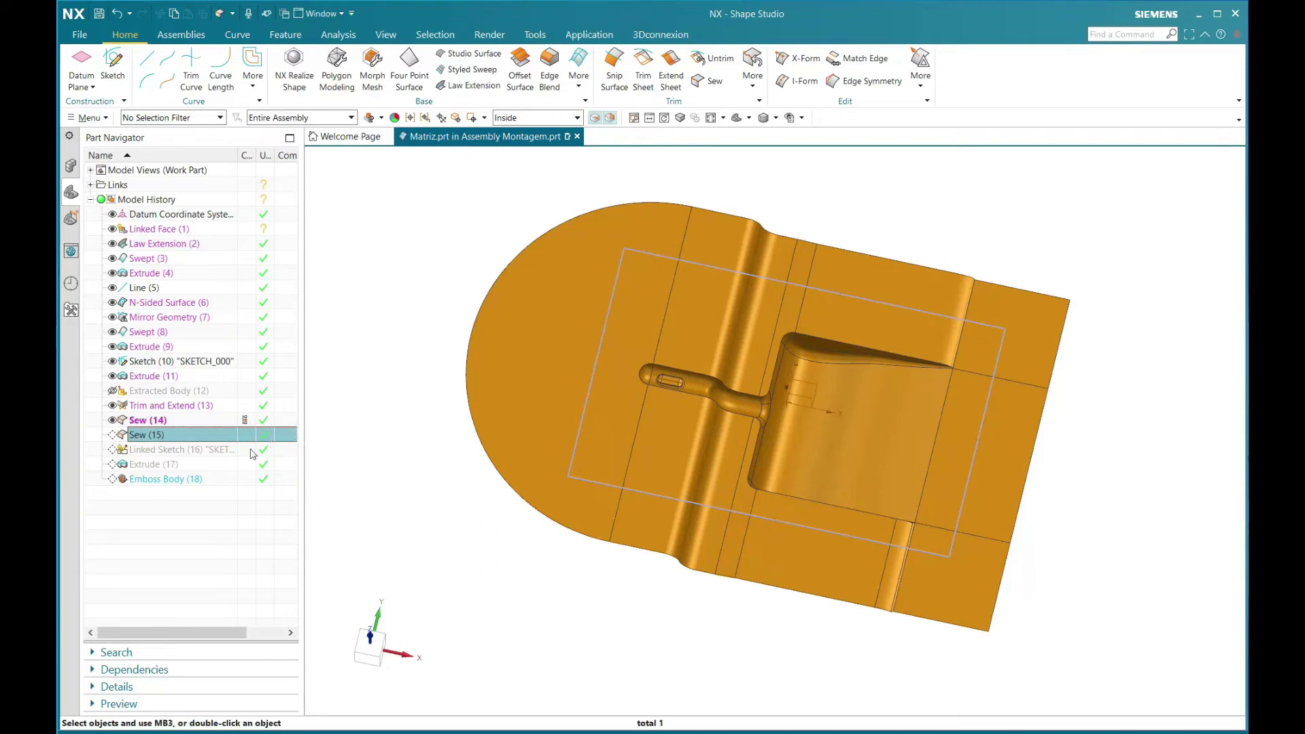
pyautogui.click(143, 422)
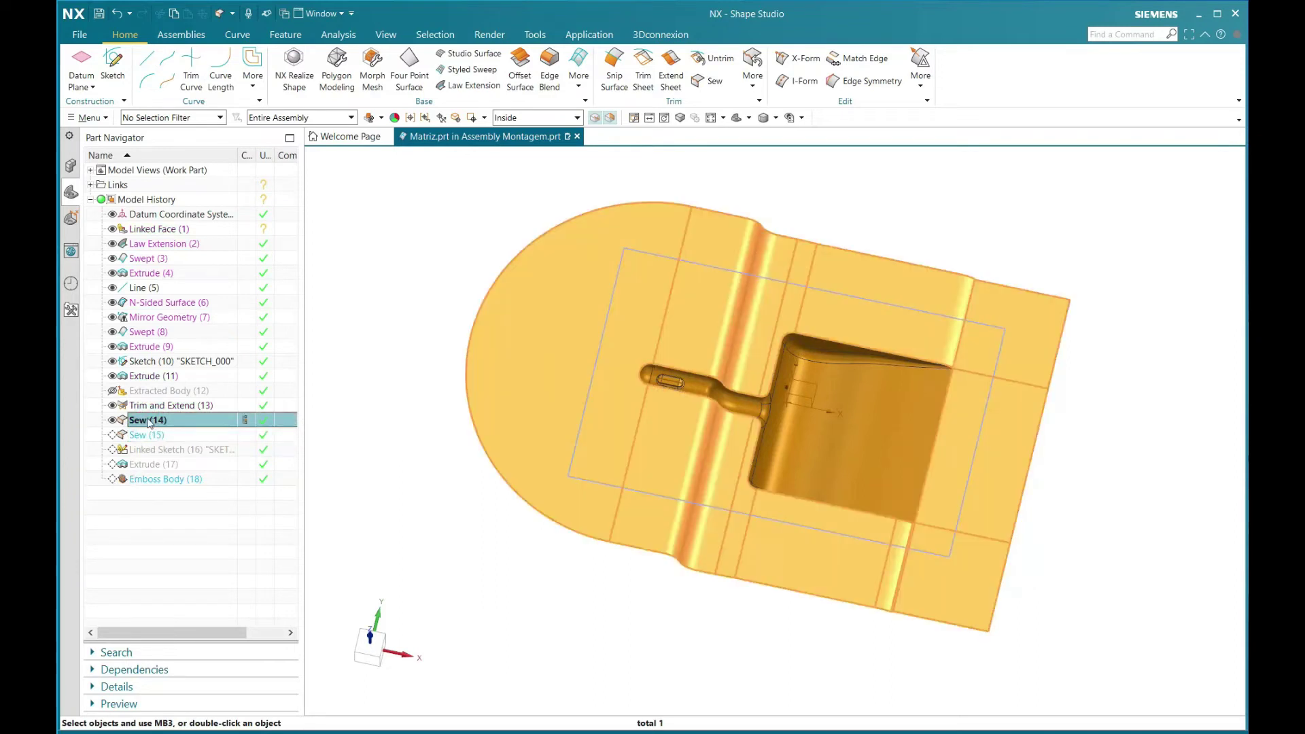
pyautogui.rightClick(149, 423)
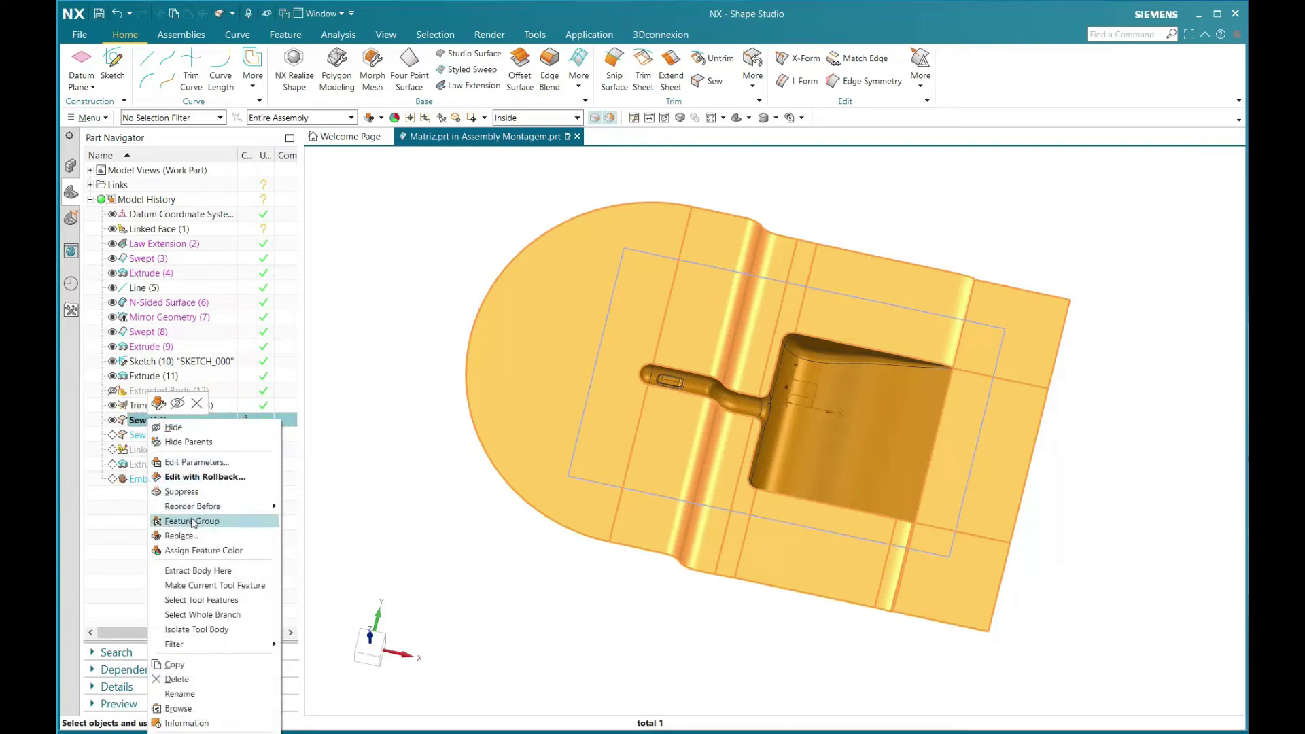
pyautogui.click(202, 576)
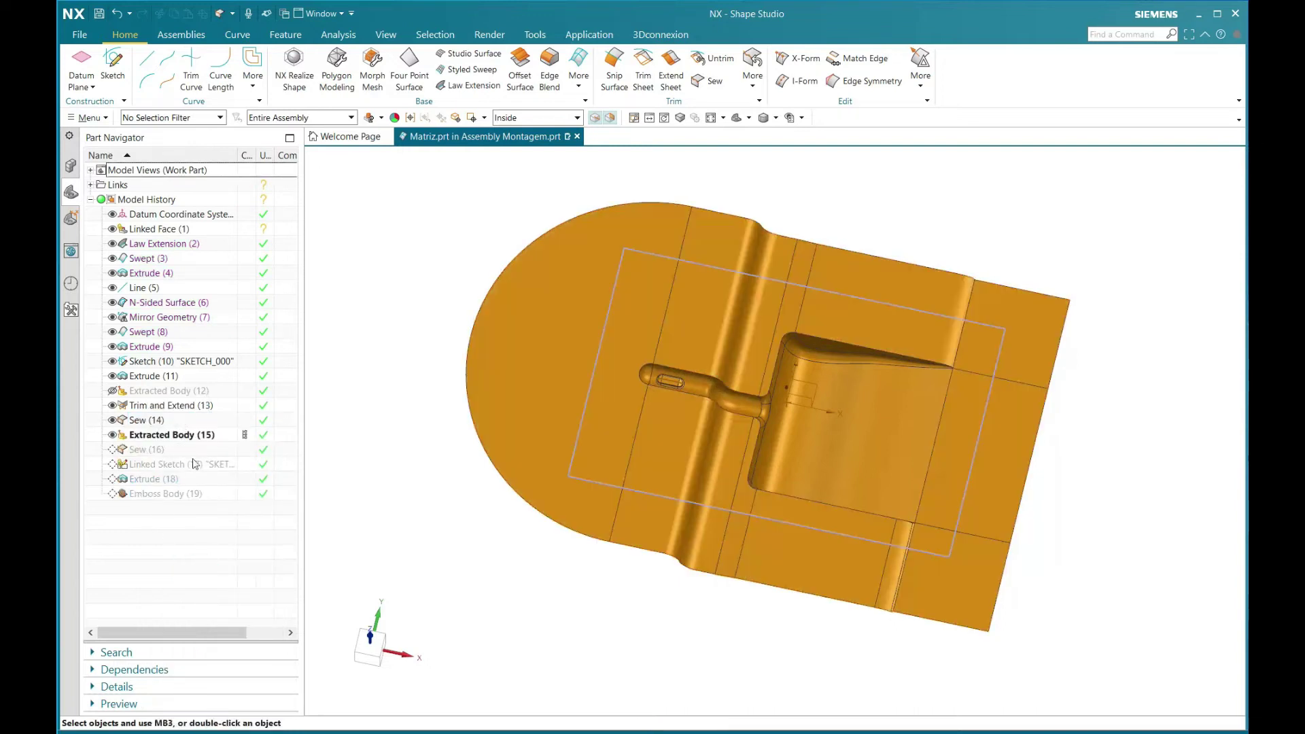
# Hide the new Extracted Body (15) and select Sew (16)
pyautogui.rightClick(160, 435)
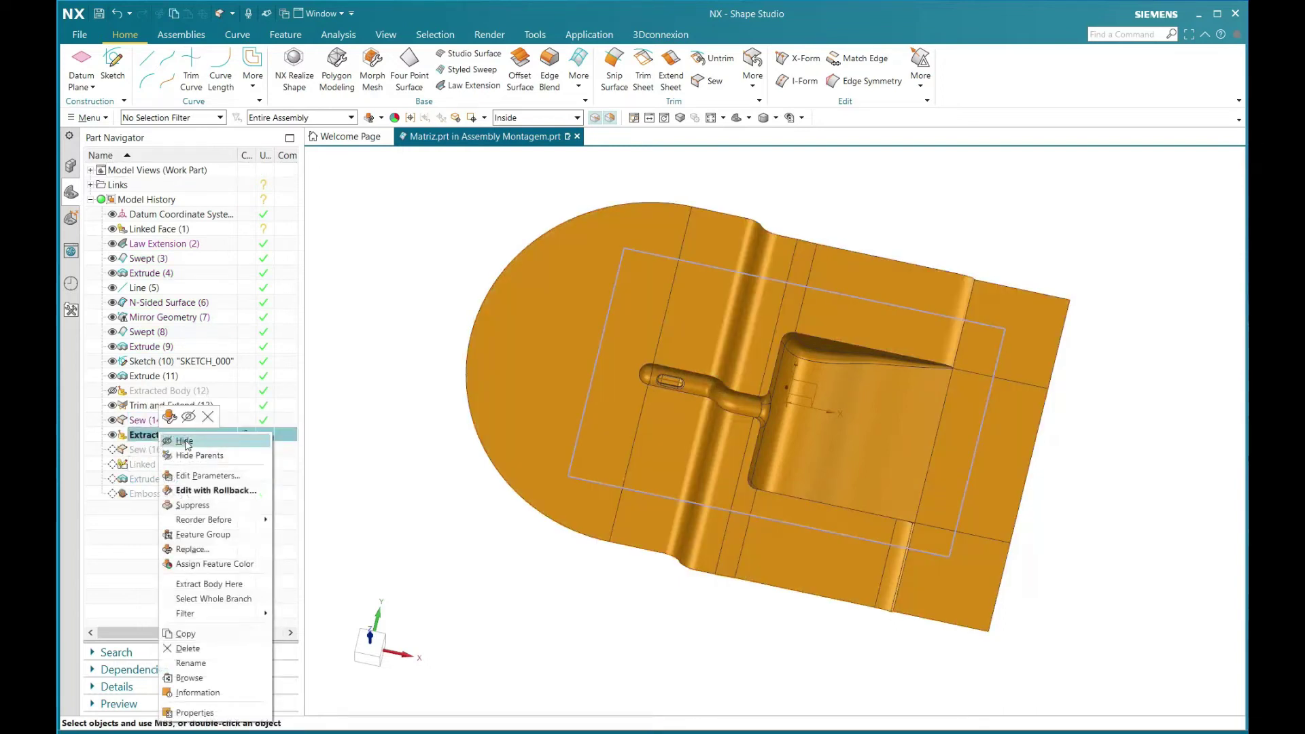
pyautogui.click(184, 442)
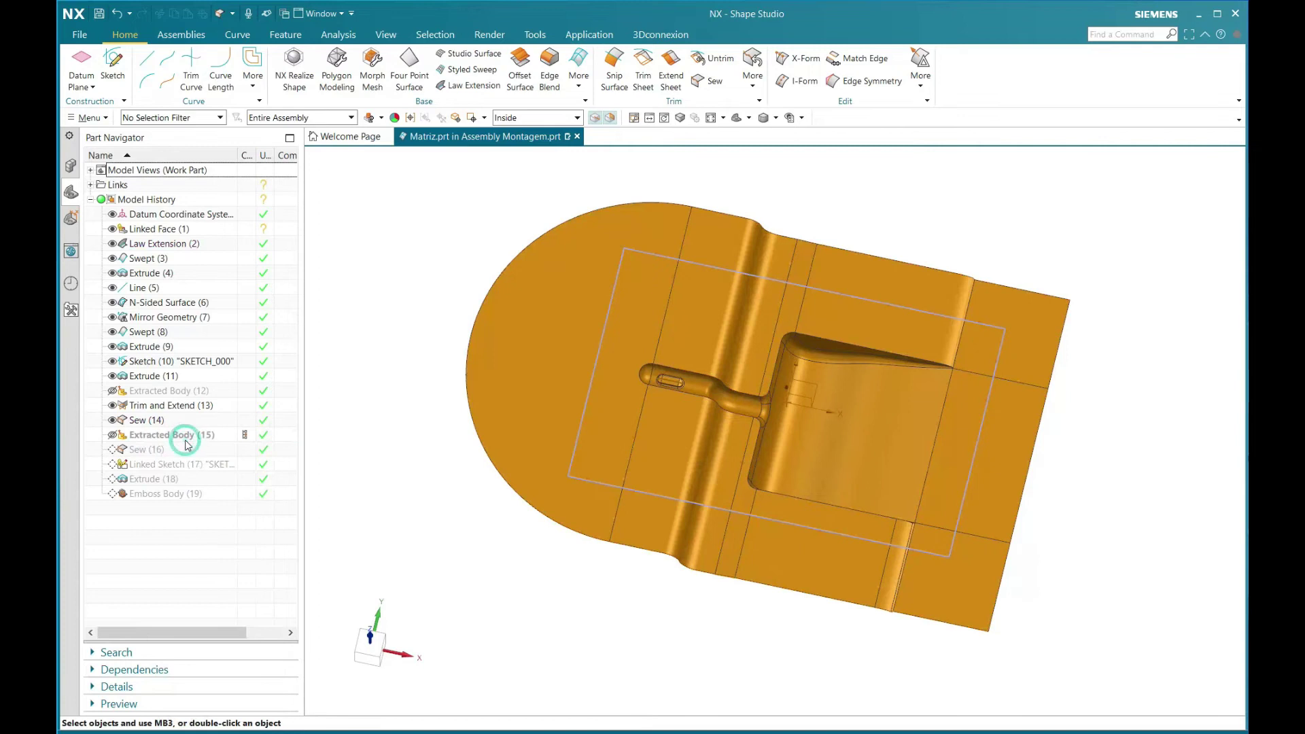
pyautogui.click(145, 452)
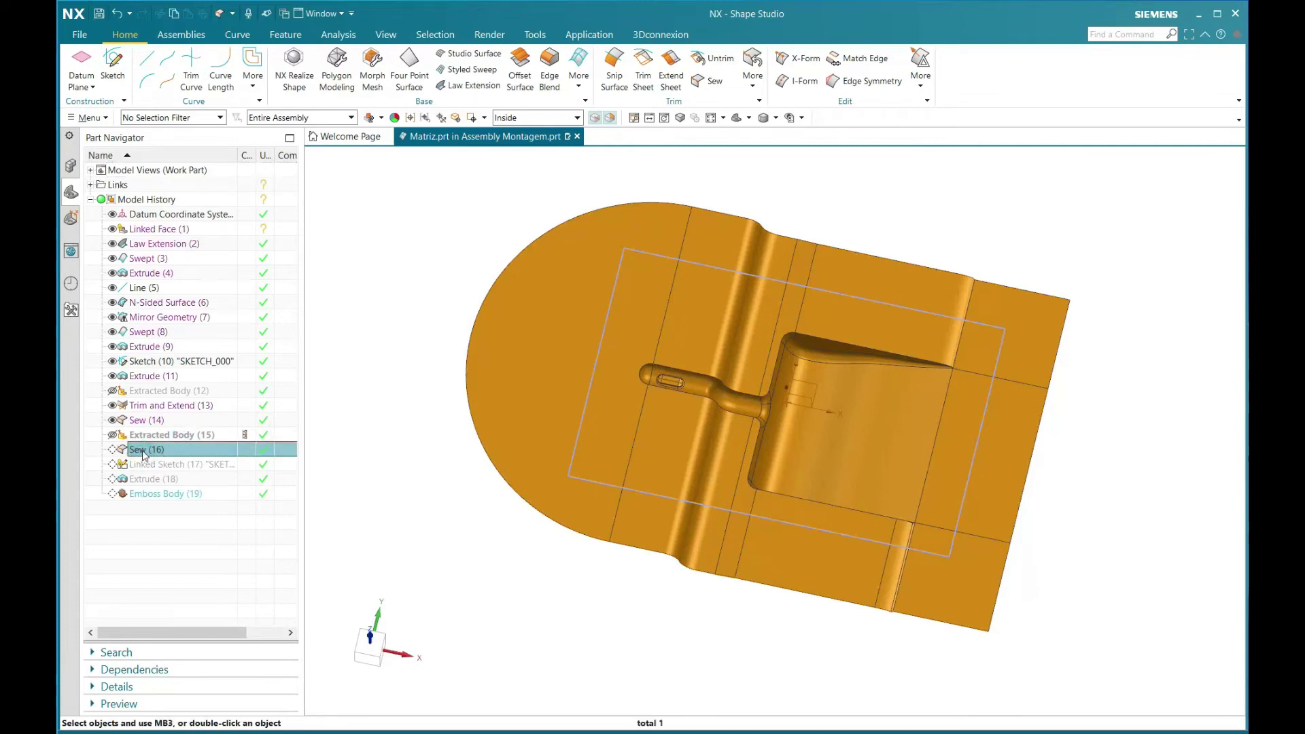
pyautogui.rightClick(144, 454)
# Edit Sew (16), reselecting its target and tool sheets, and re-apply it
pyautogui.click(172, 479)
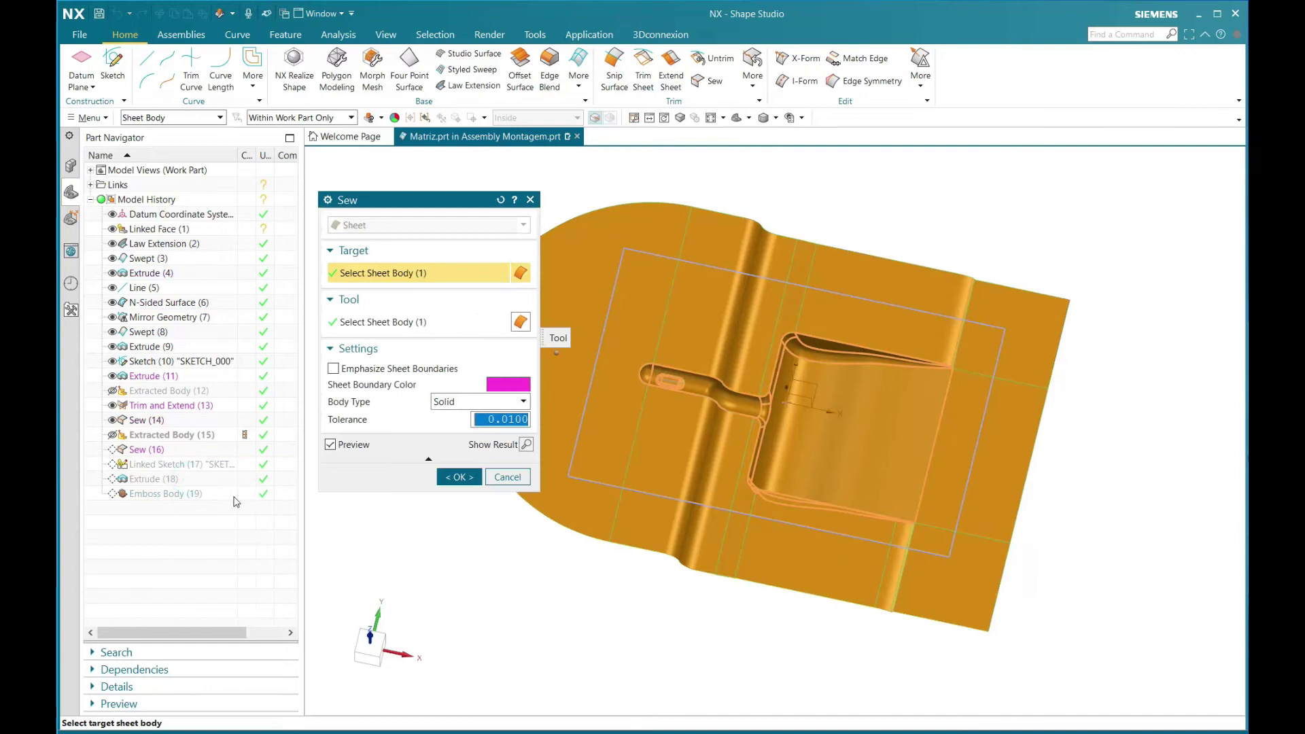
pyautogui.click(432, 276)
pyautogui.click(435, 322)
pyautogui.scroll(-2, 1087, 421)
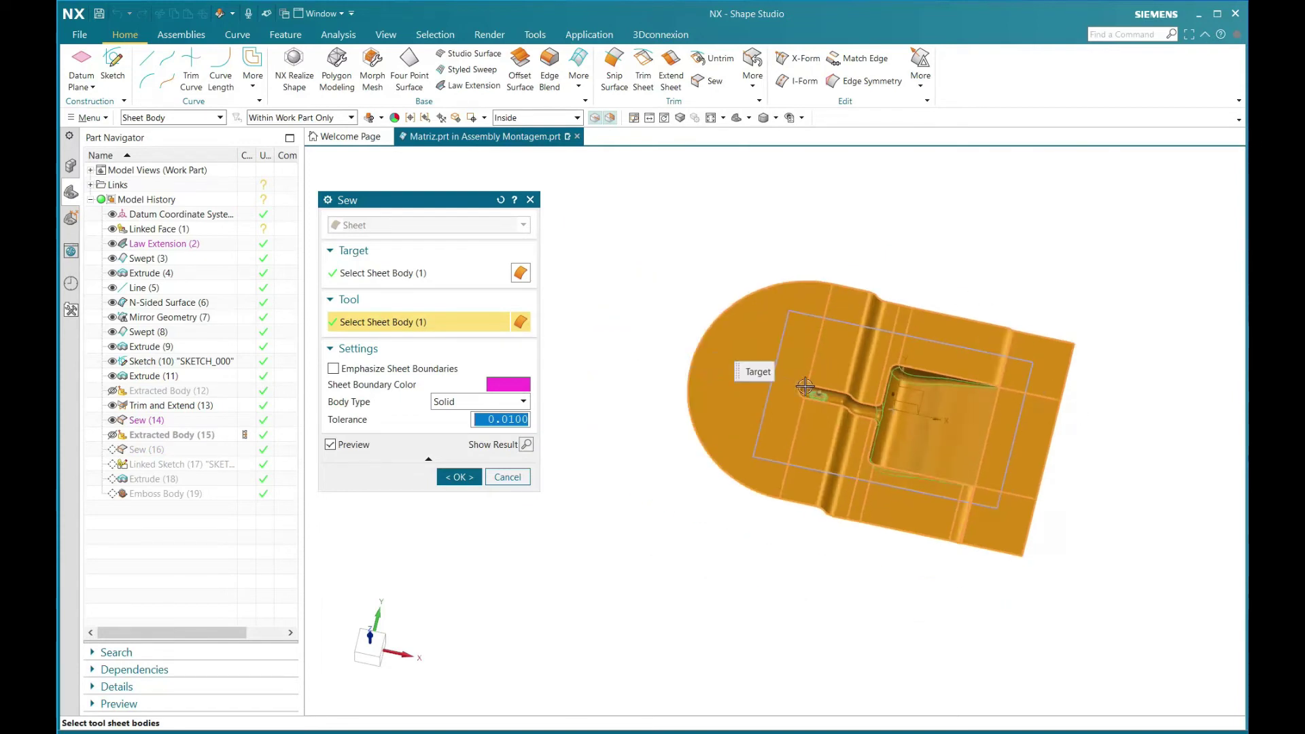
pyautogui.click(455, 477)
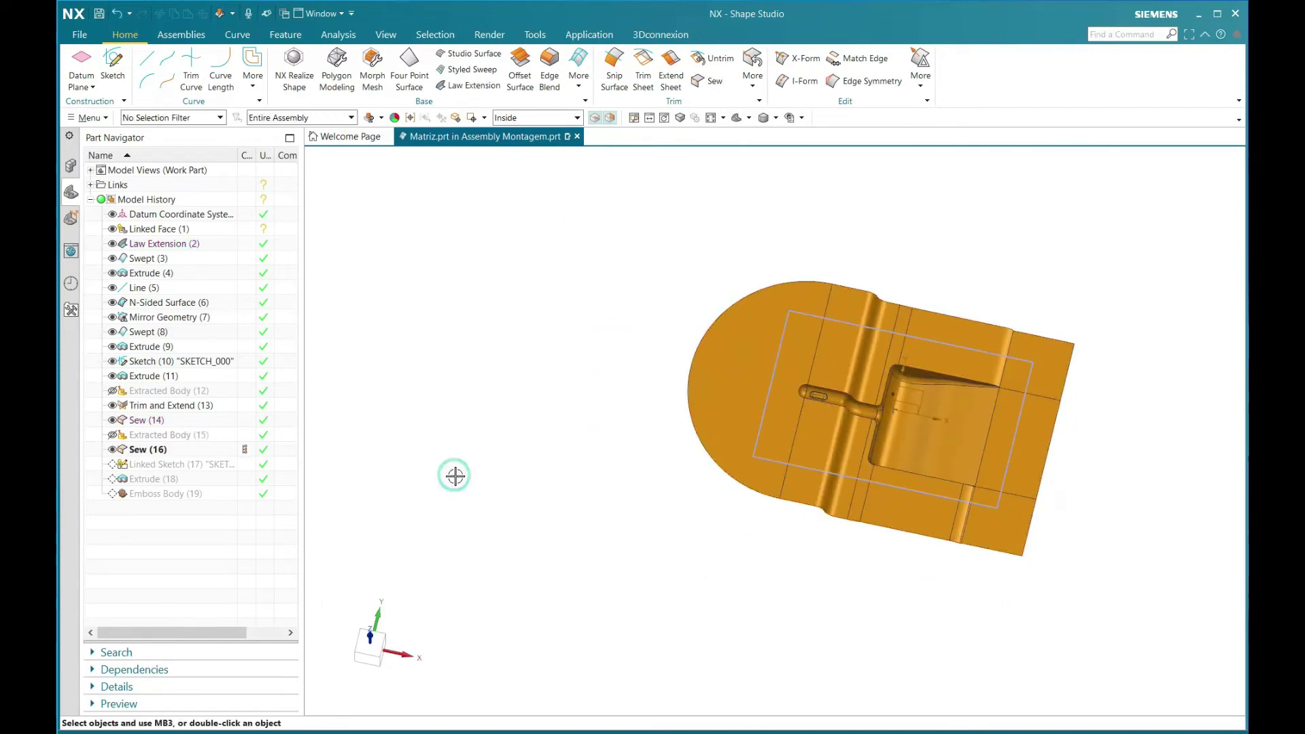
# Make Emboss Body (19) current to restore the full Matriz mold block
pyautogui.rightClick(144, 498)
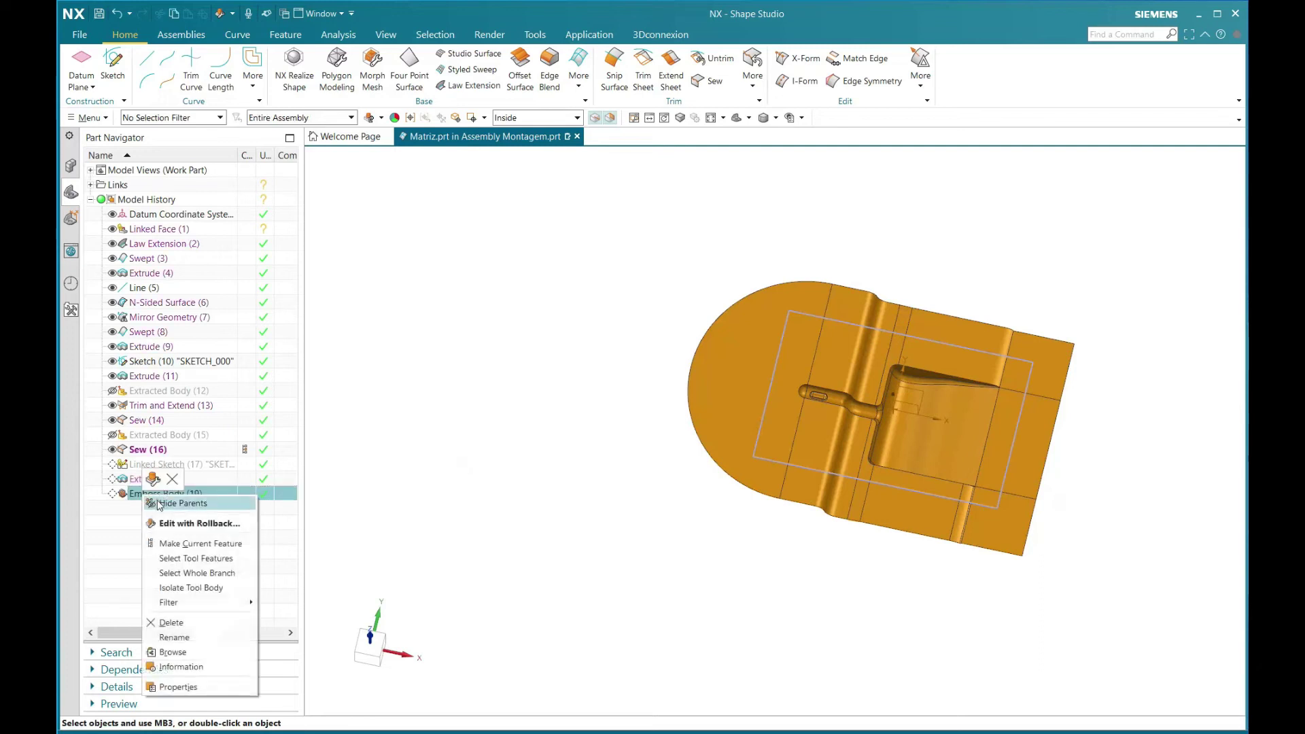
pyautogui.click(197, 544)
pyautogui.scroll(3, 986, 435)
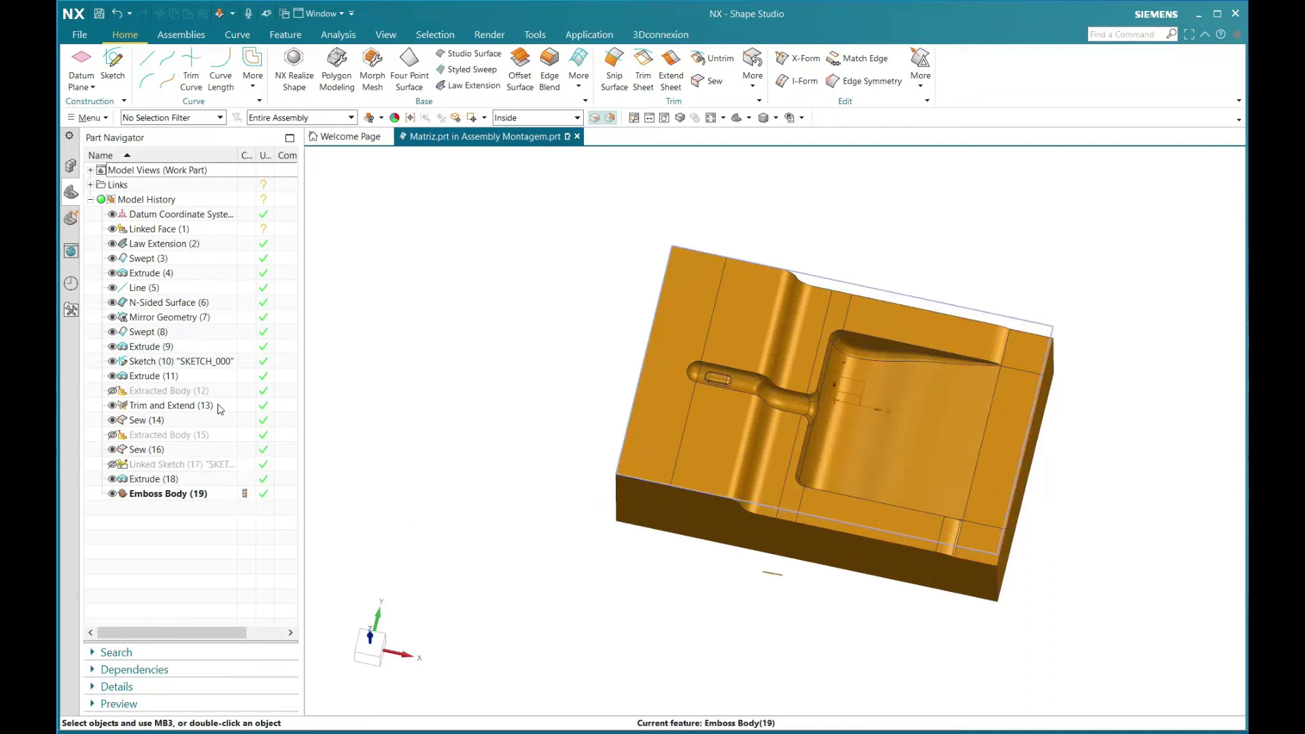
# Show Extracted Bodies (12) and (15) and hide Emboss Body (19)
pyautogui.rightClick(172, 395)
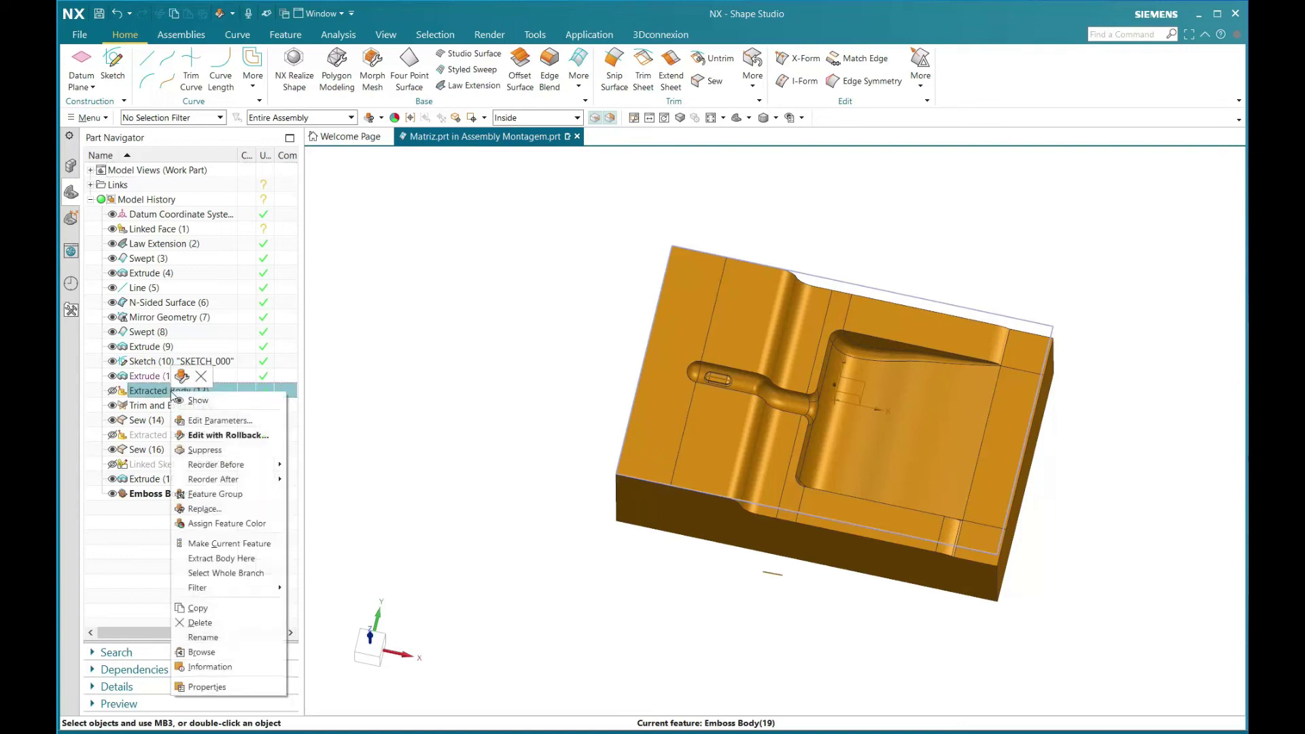
pyautogui.click(209, 399)
pyautogui.rightClick(176, 438)
pyautogui.click(204, 442)
pyautogui.rightClick(178, 498)
pyautogui.click(194, 503)
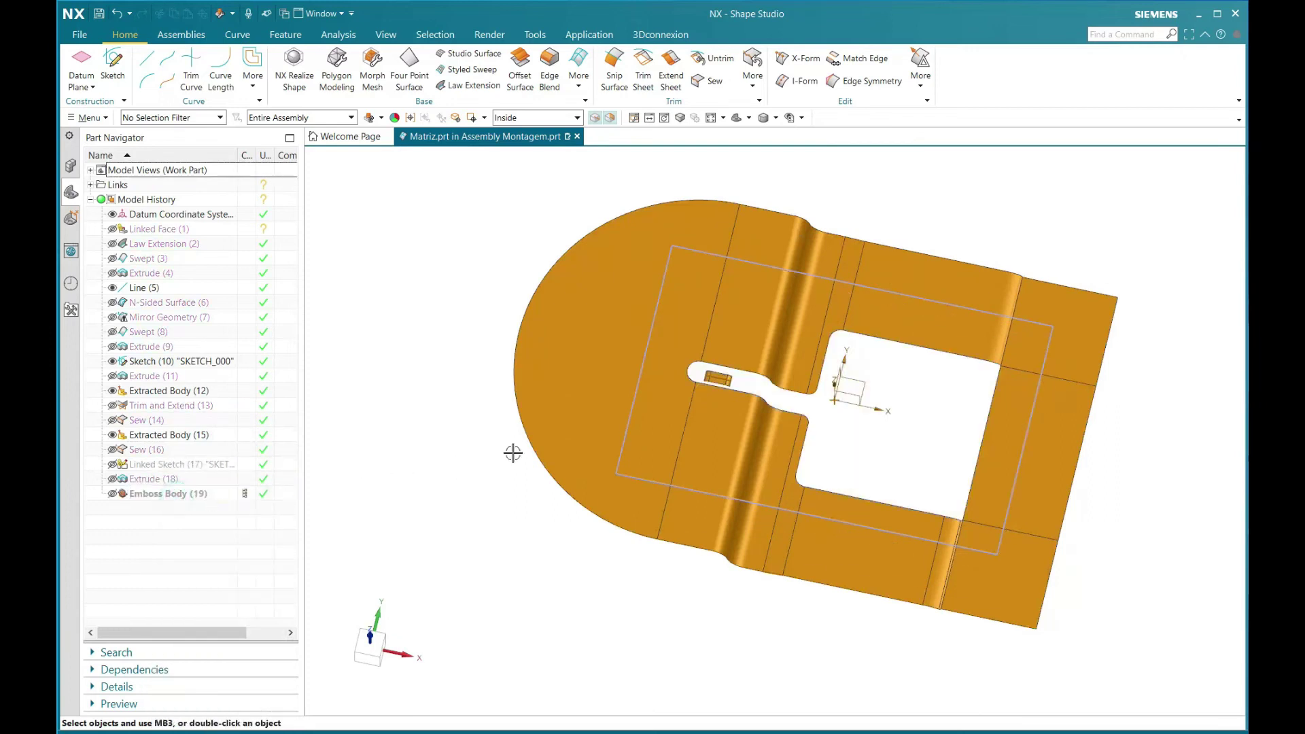
# Orbit and zoom to inspect the parting sheet with its dustpan cutout
pyautogui.moveTo(826, 394); pyautogui.dragTo(742, 354, button='middle')
pyautogui.scroll(5, 743, 354)
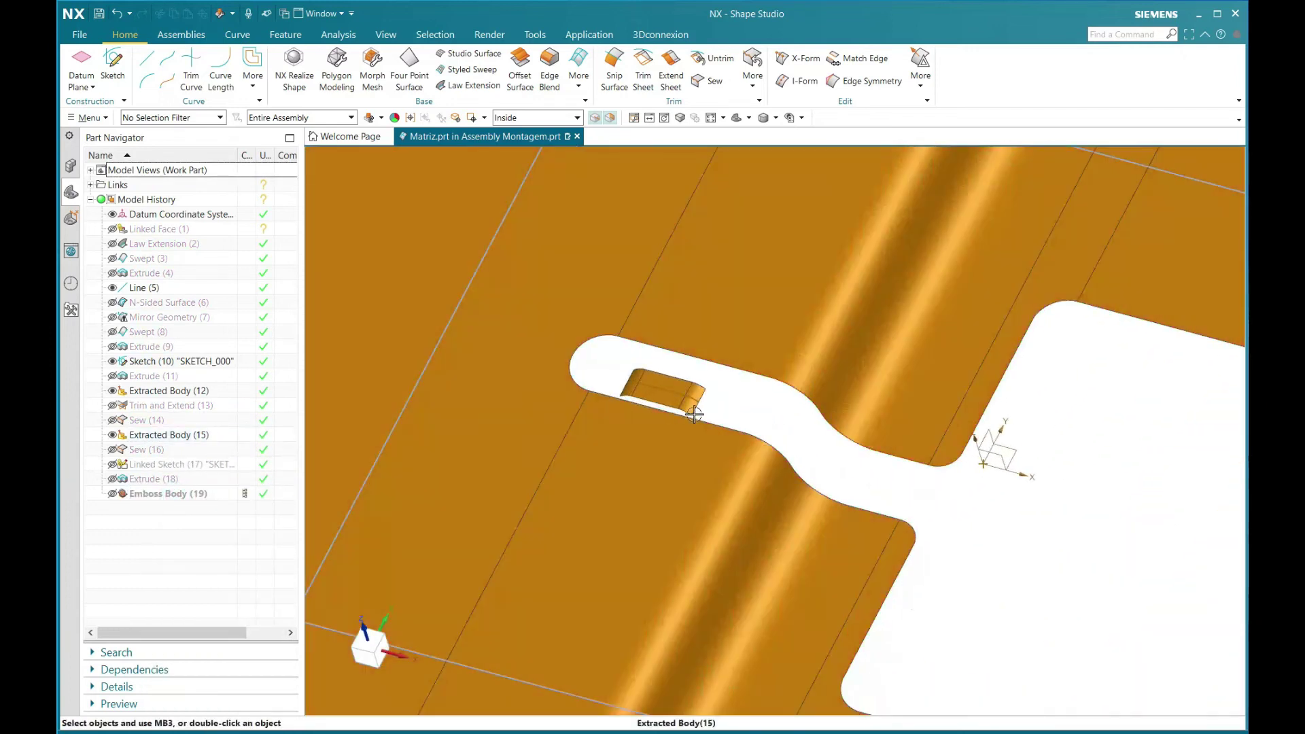
pyautogui.scroll(-4, 694, 414)
pyautogui.moveTo(694, 414); pyautogui.dragTo(723, 406, button='middle')
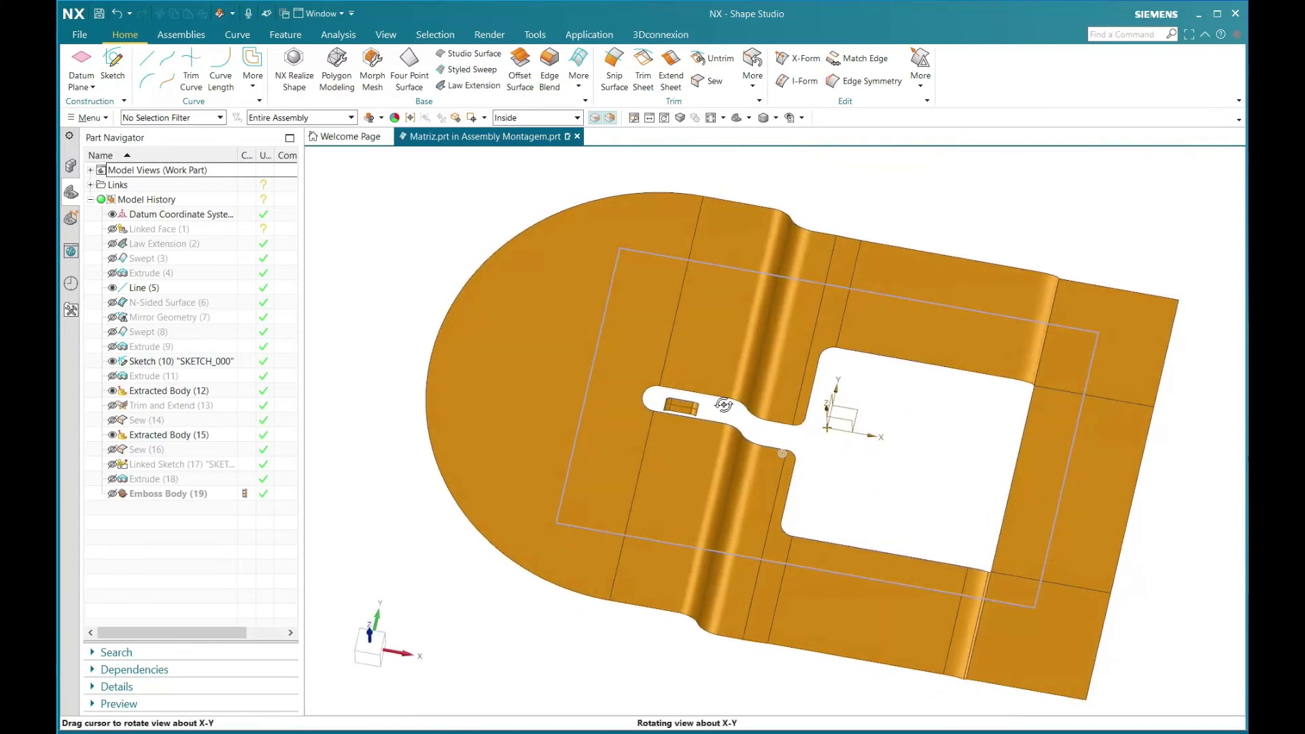
pyautogui.scroll(-1, 740, 394)
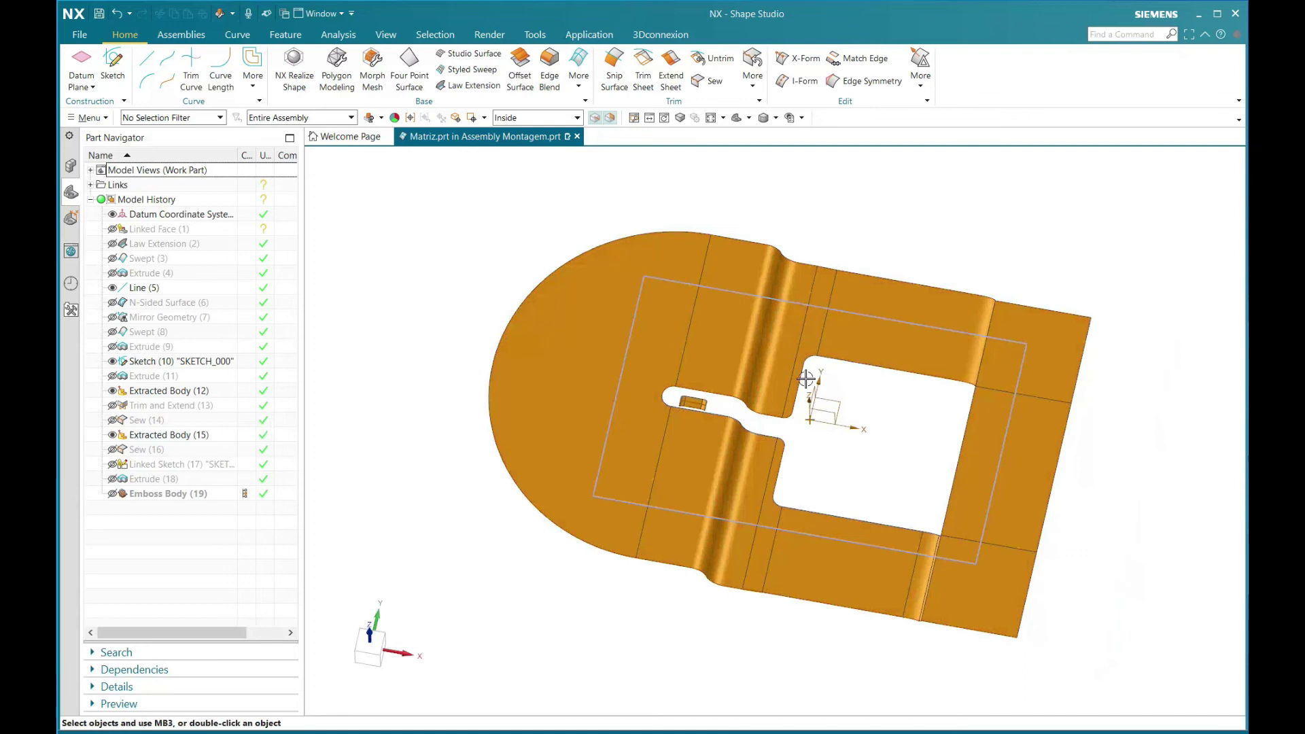
# Change the parting sheet's color from orange to green with Edit Object Display (Ctrl+J)
pyautogui.hotkey('ctrl', 'j')
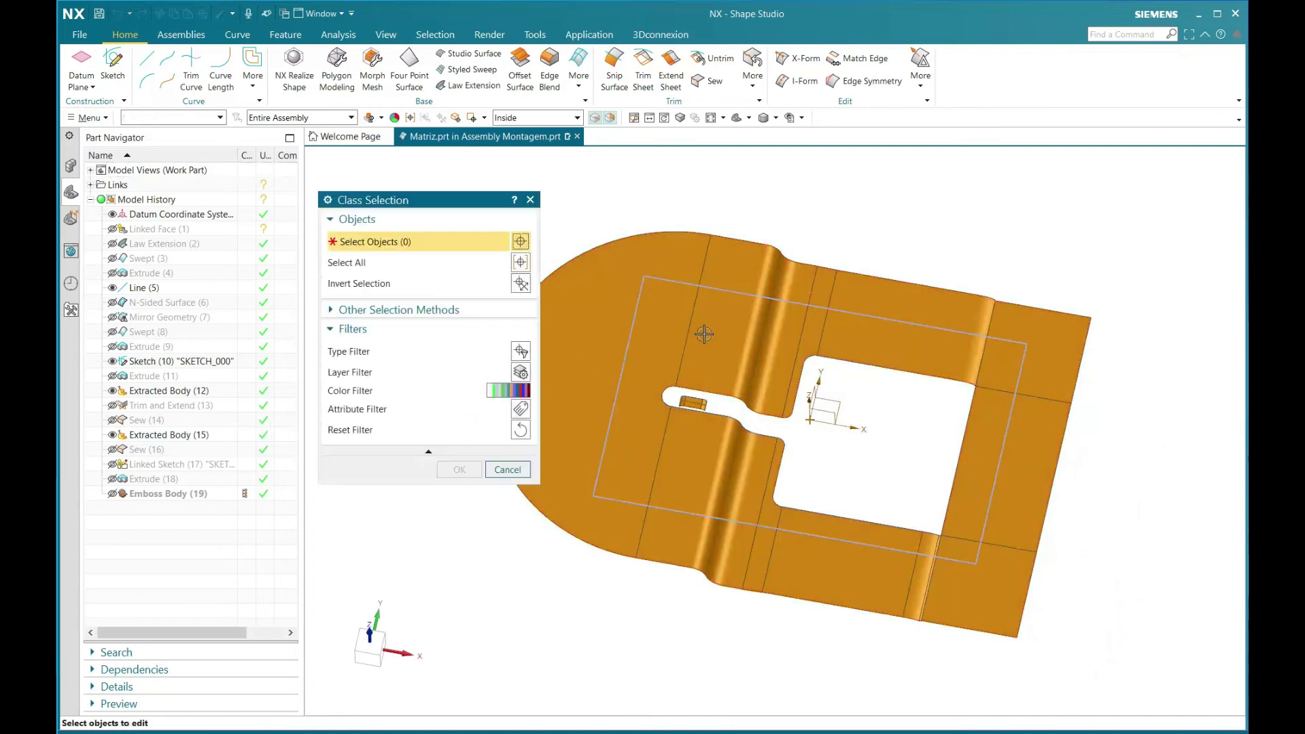
pyautogui.click(704, 333)
pyautogui.scroll(2, 687, 381)
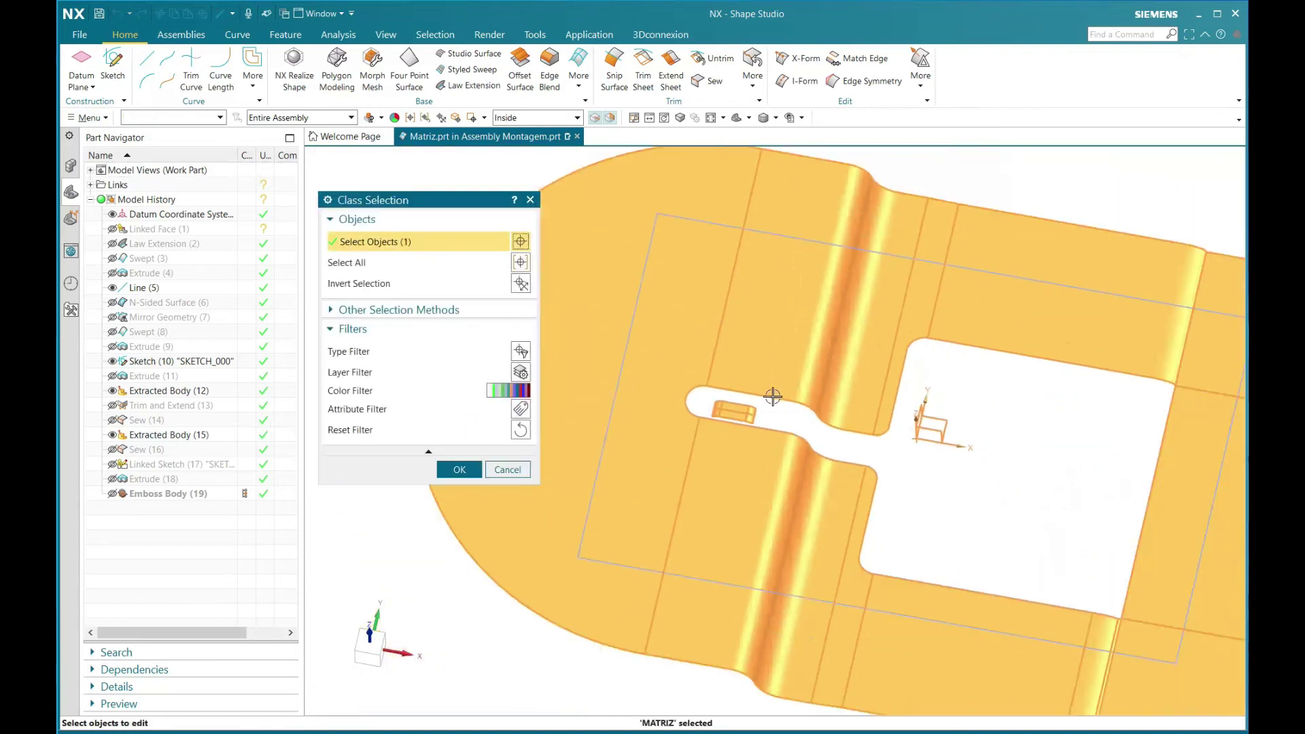
pyautogui.click(459, 469)
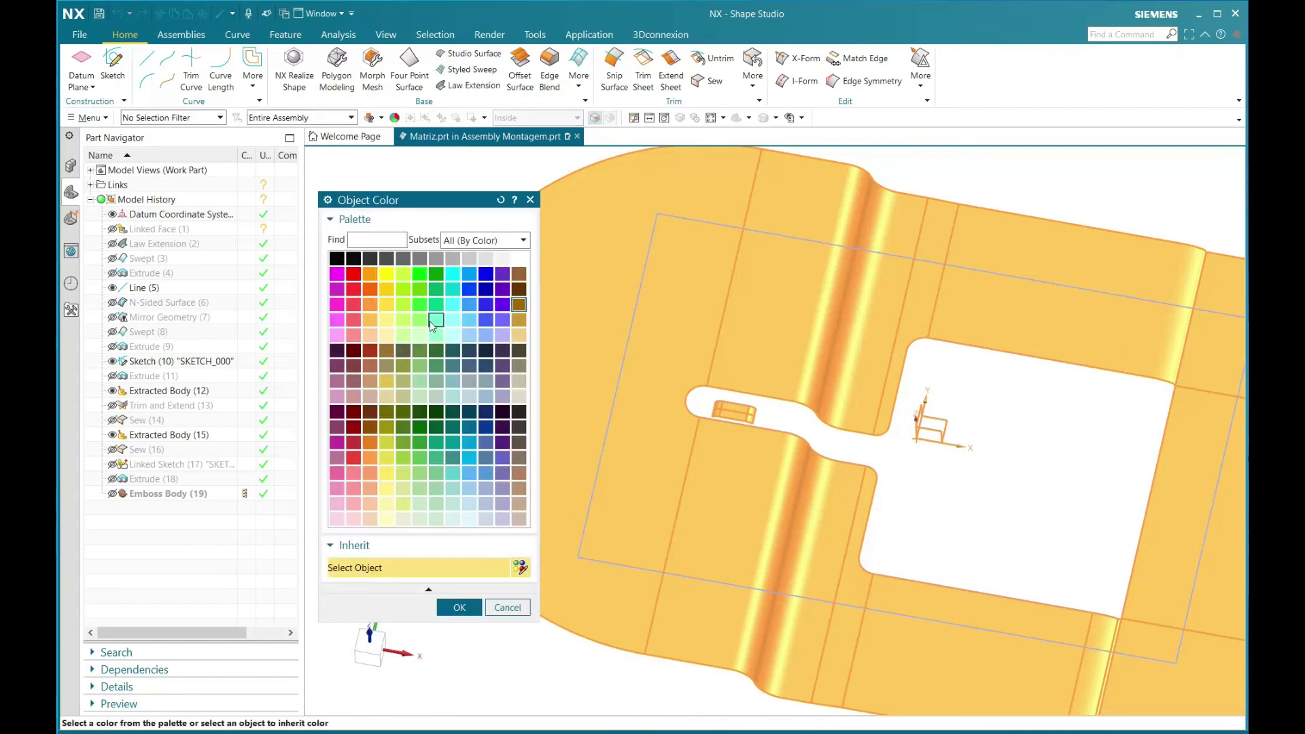
pyautogui.click(420, 292)
pyautogui.click(460, 607)
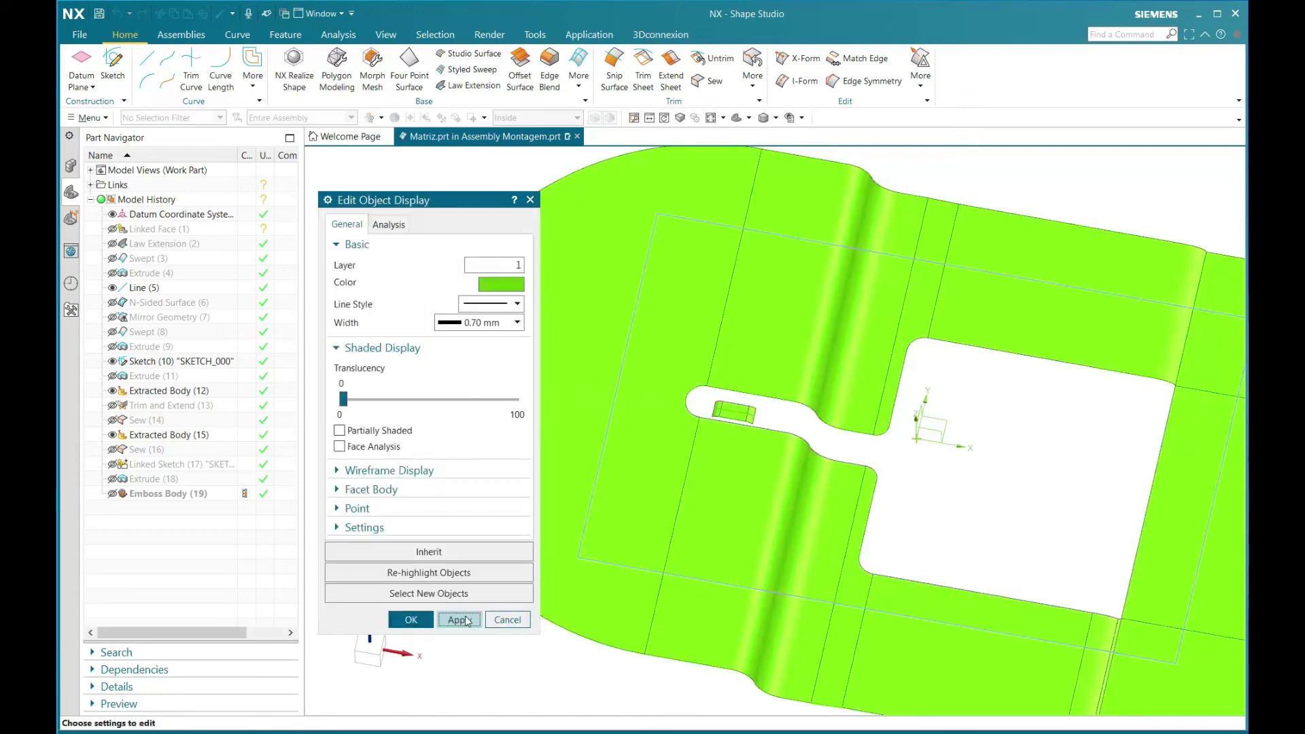
pyautogui.scroll(-3, 711, 389)
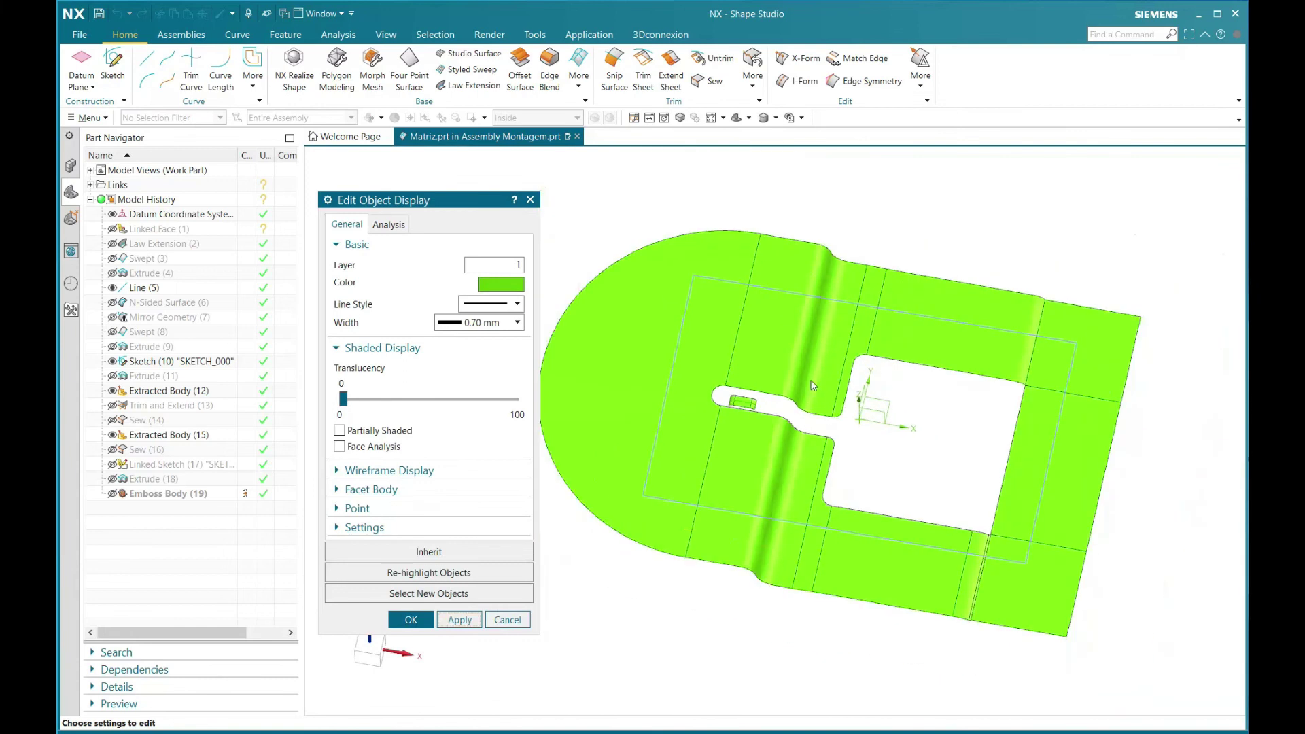
pyautogui.click(411, 619)
pyautogui.scroll(-1, 676, 394)
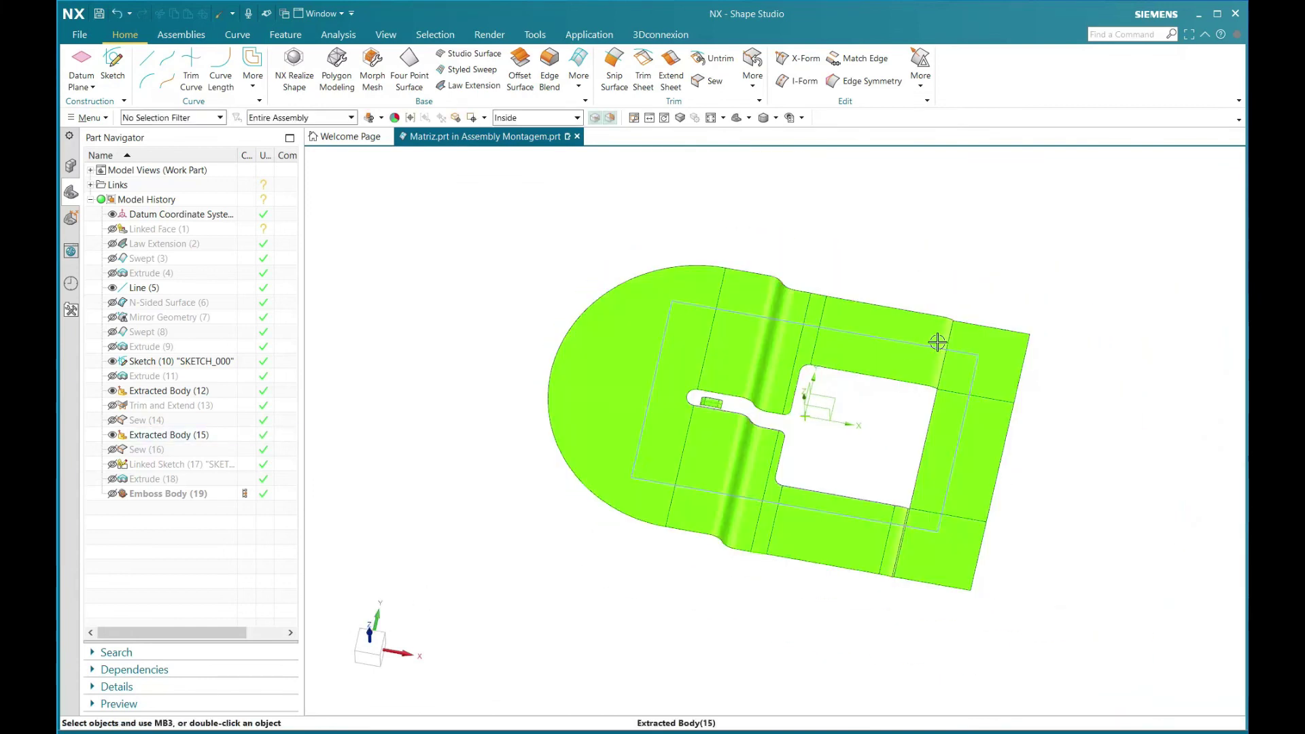
# Unhide Emboss Body (19) with Show, then begin a Class Selection in a rotated 3D view
pyautogui.scroll(1, 968, 341)
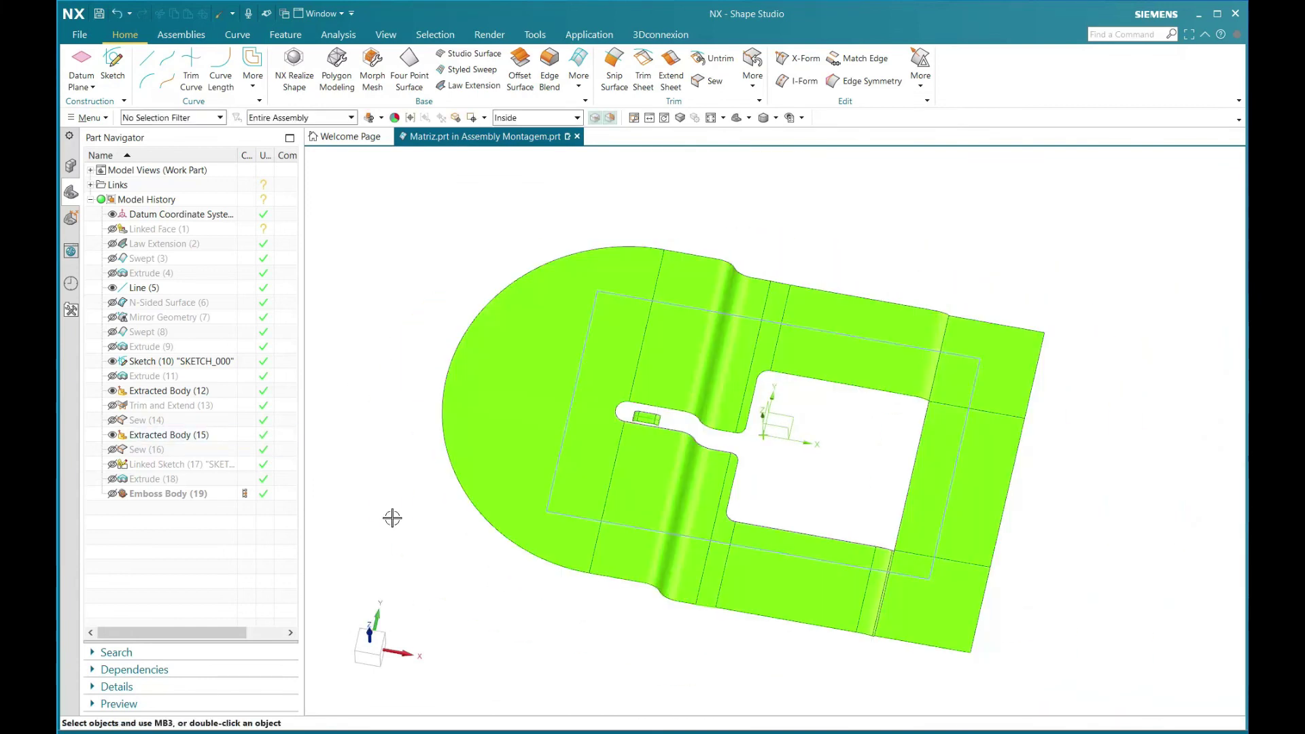
pyautogui.moveTo(773, 393); pyautogui.dragTo(912, 413, button='middle')
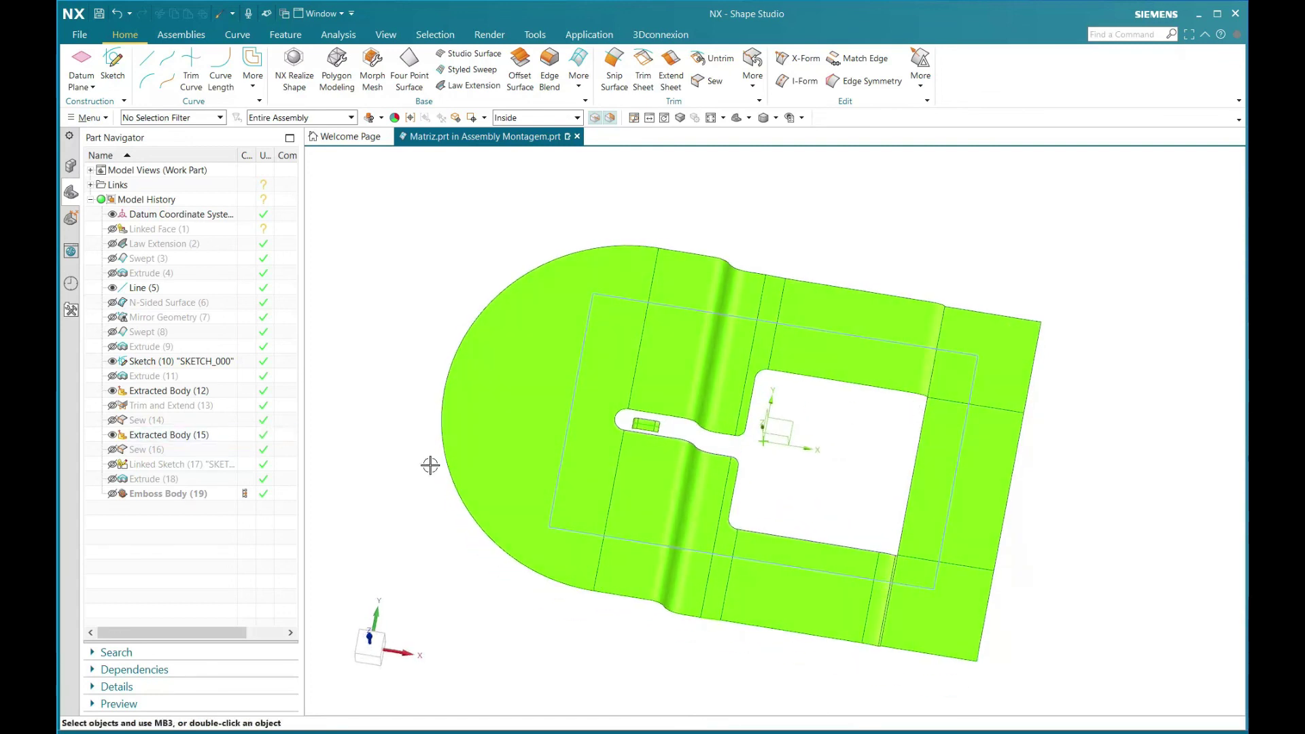
pyautogui.scroll(4, 660, 418)
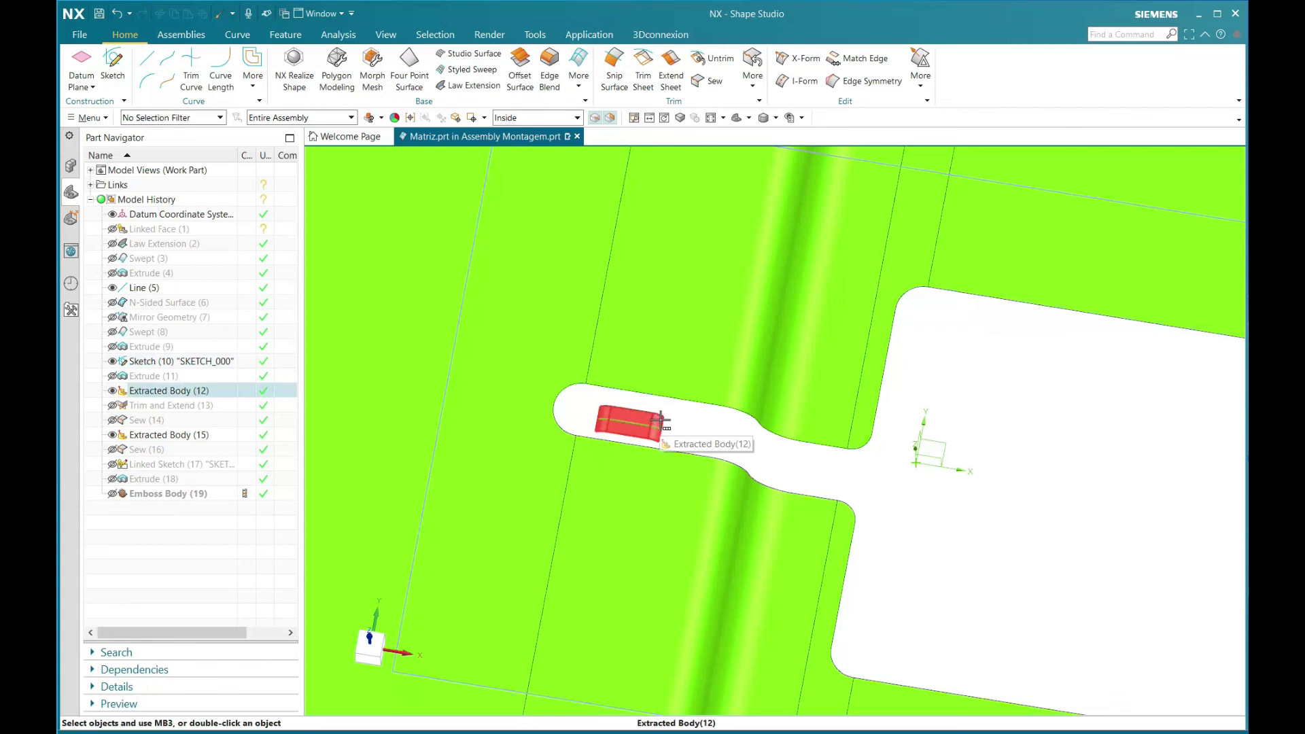
pyautogui.scroll(-2, 775, 504)
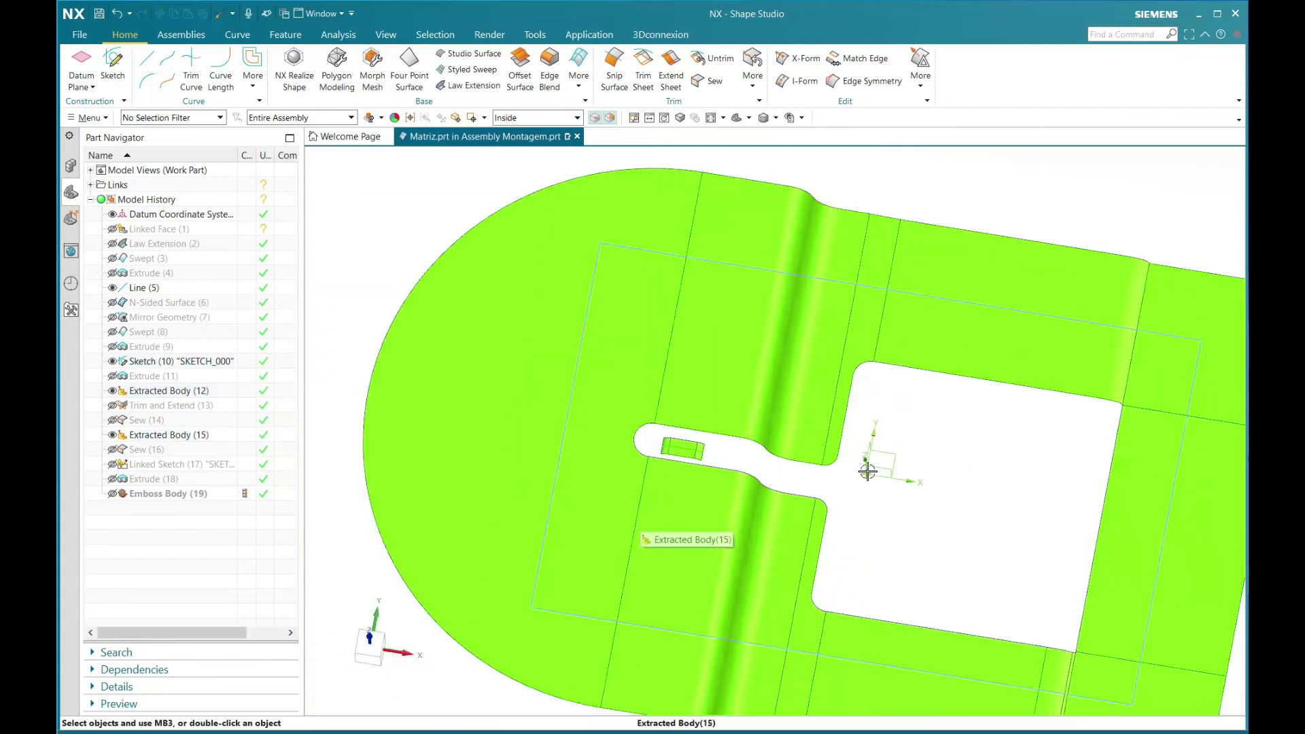
pyautogui.scroll(-1, 867, 470)
pyautogui.rightClick(153, 501)
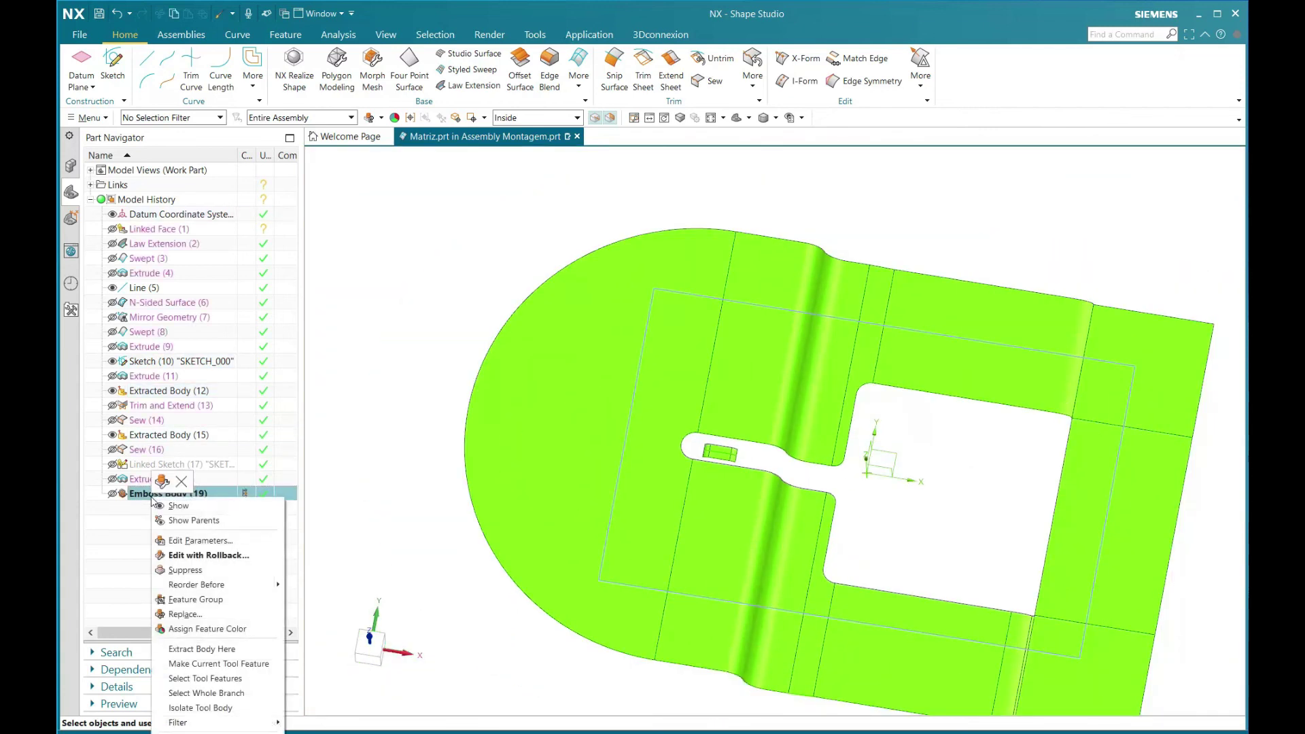
pyautogui.click(187, 510)
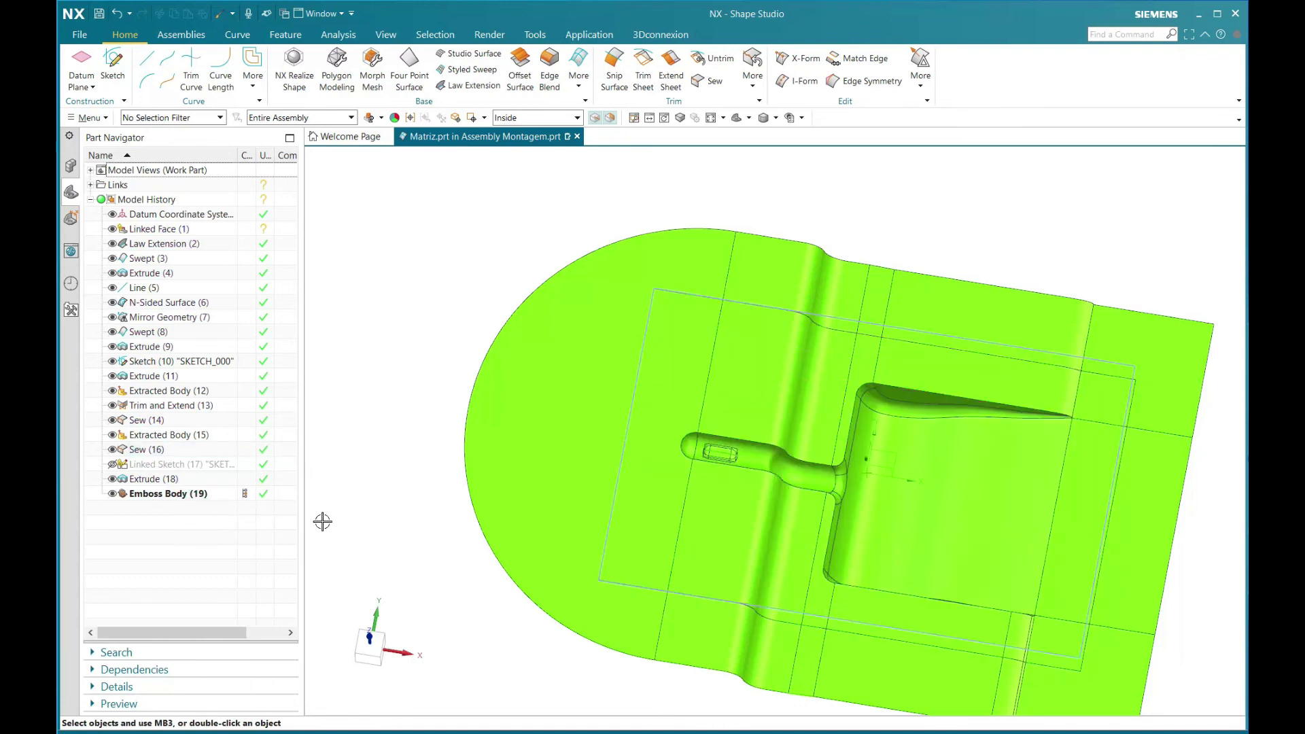
pyautogui.hotkey('ctrl', 'b')
pyautogui.moveTo(807, 508); pyautogui.dragTo(852, 401, button='middle')
# Select the mold block using the Solid Body filter and give it the brown-orange colour
pyautogui.click(212, 120)
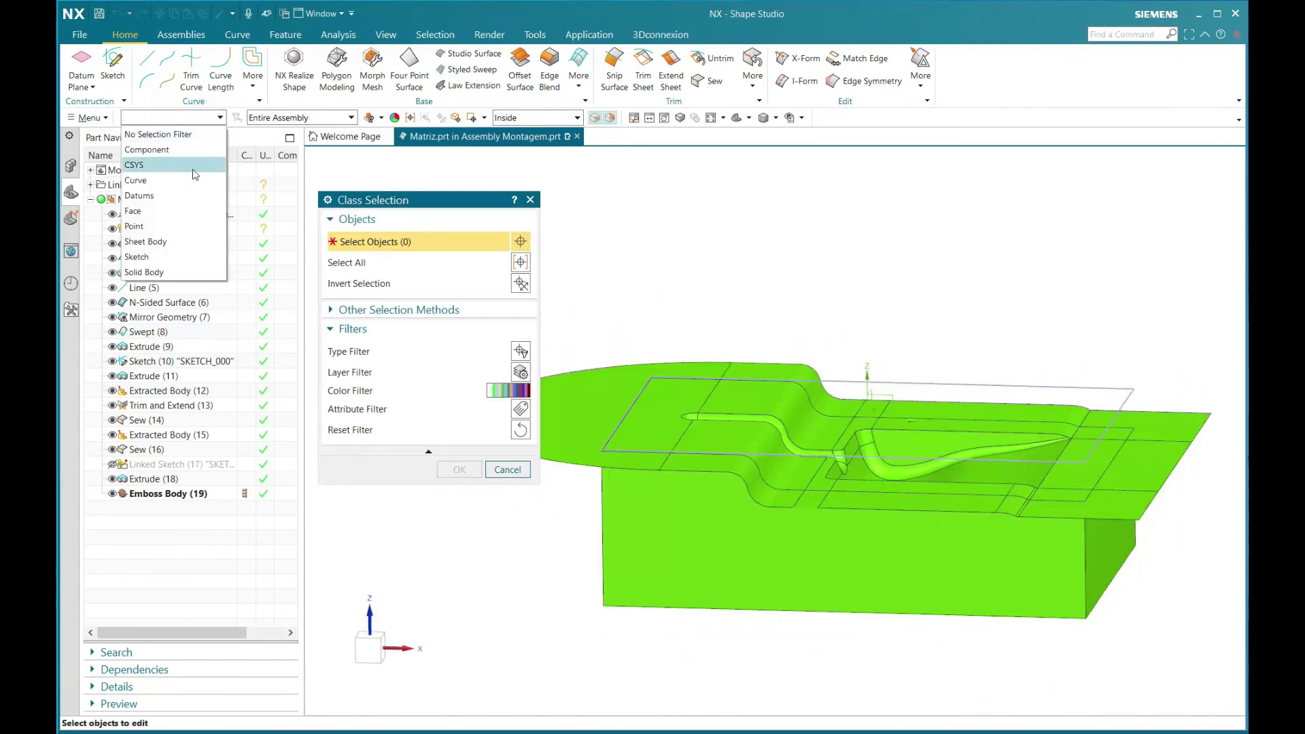
pyautogui.click(161, 272)
pyautogui.click(707, 559)
pyautogui.click(460, 474)
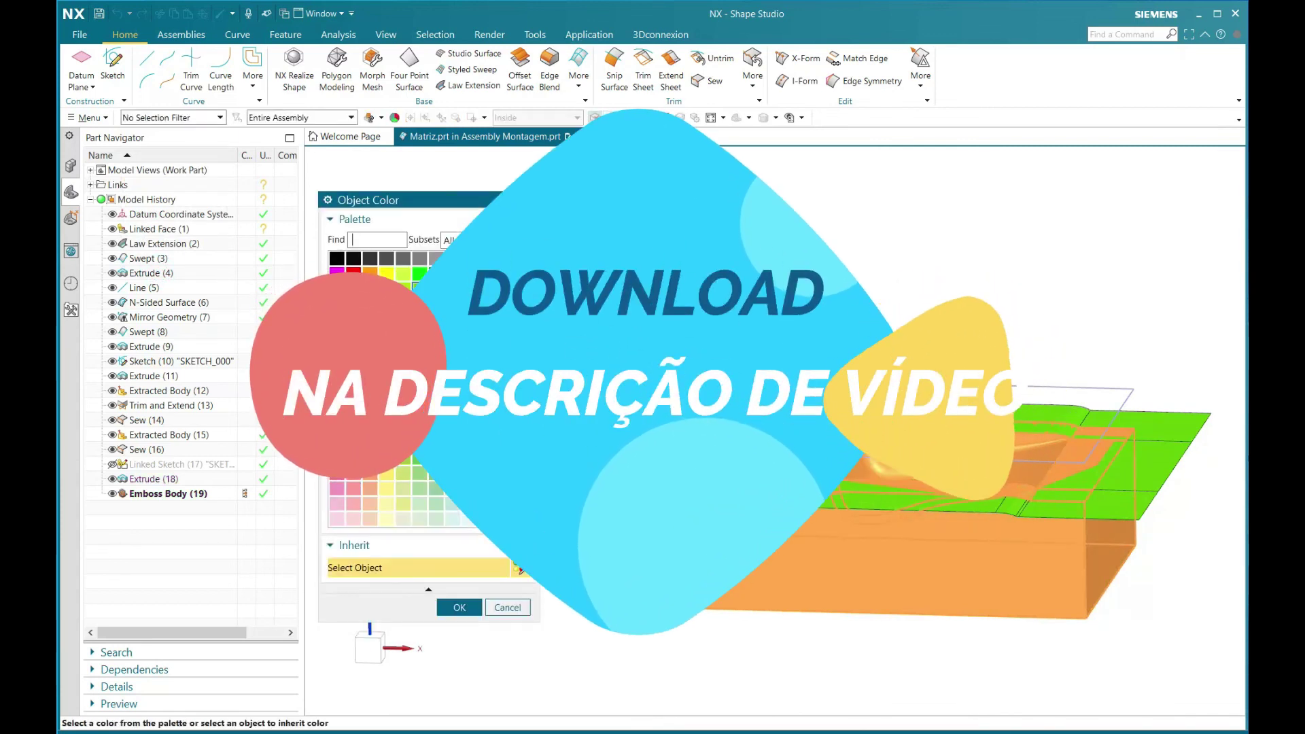
pyautogui.click(459, 607)
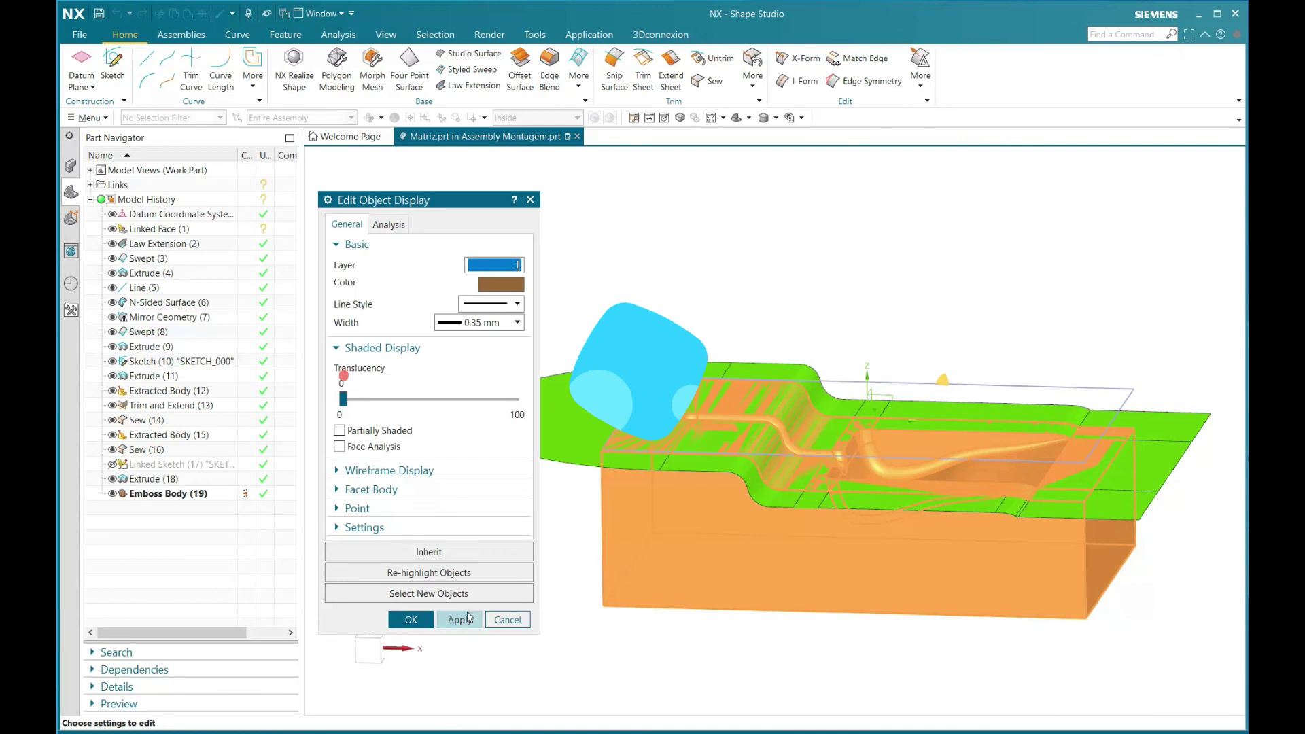